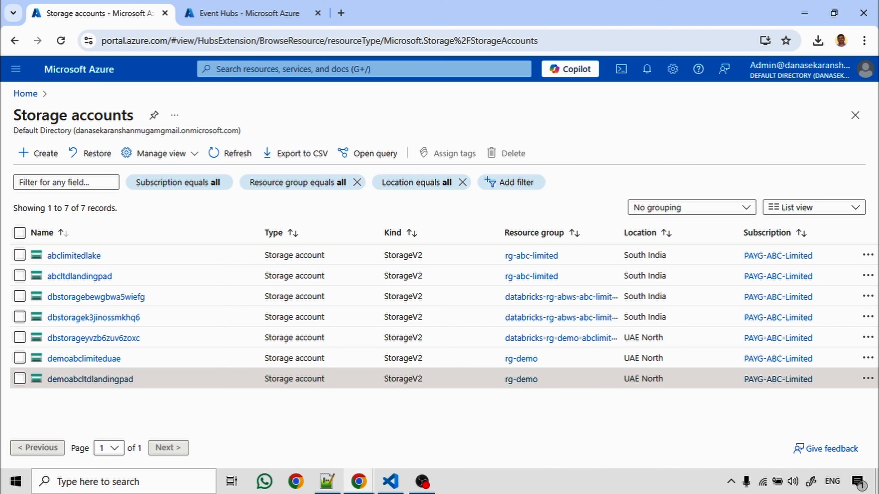
- Start a new Event Hubs namespace and assign it to the rg-demo resource group
click(249, 13)
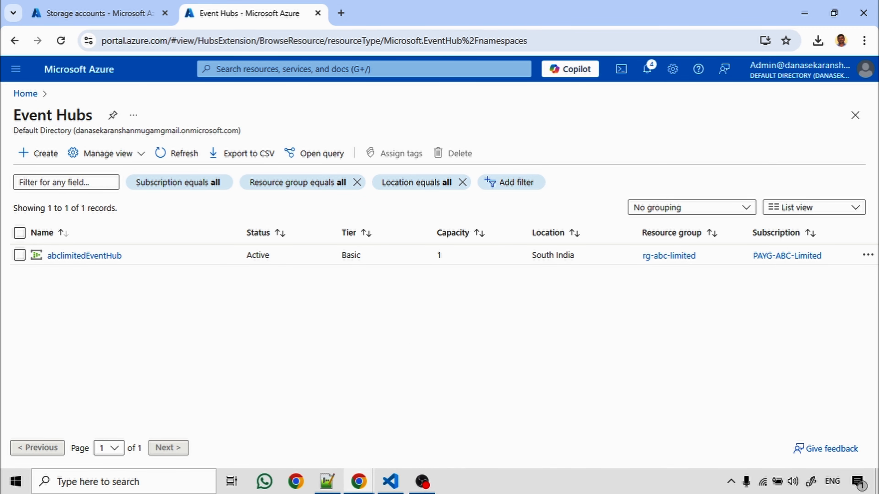
click(39, 153)
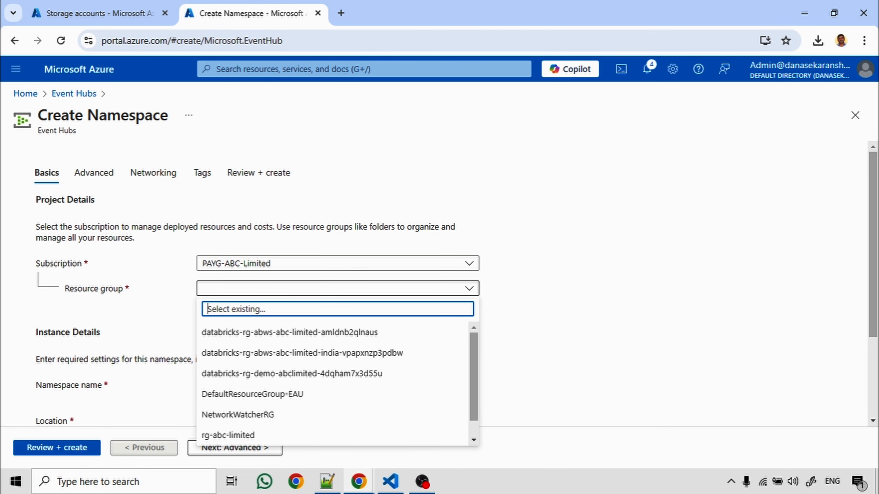
scroll(440, 277, down, 3)
scroll(439, 276, up, 3)
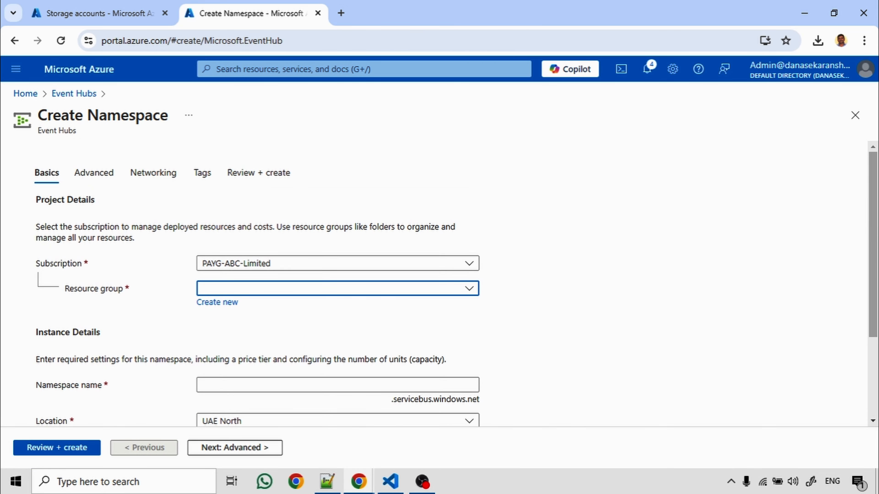
click(337, 288)
scroll(332, 381, down, 1)
click(221, 433)
scroll(440, 277, down, 2)
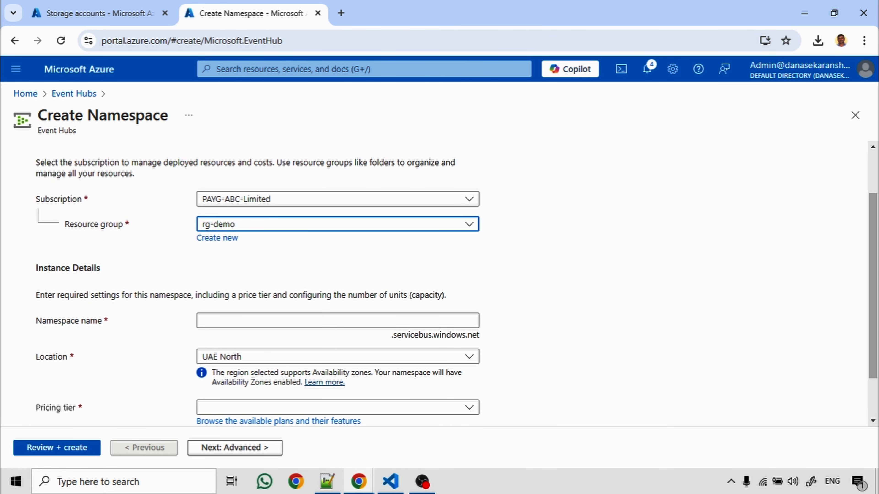
- Name the namespace eh-uaenorth and choose the Basic pricing tier
click(337, 321)
text(eh-uaenorth)
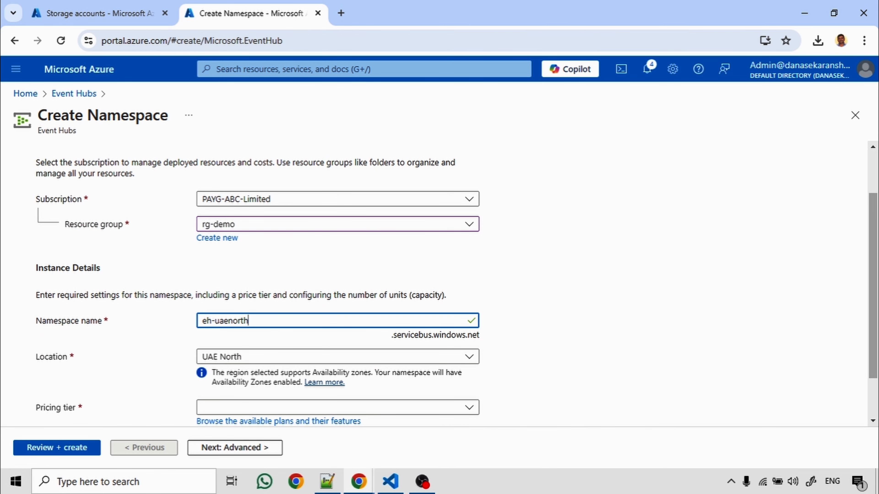
scroll(440, 284, down, 2)
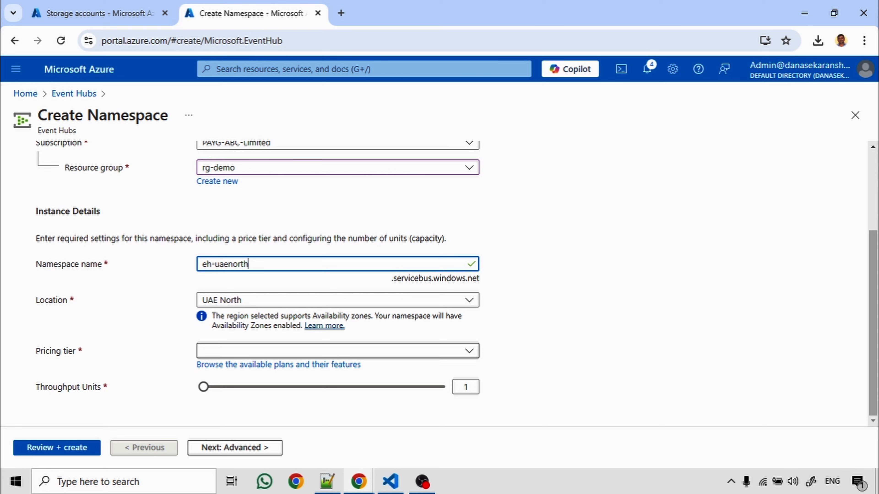
click(337, 350)
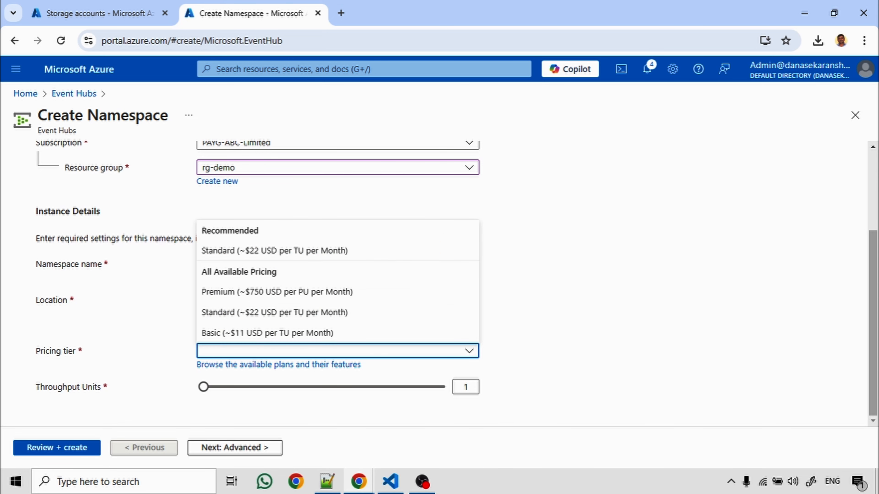
click(267, 332)
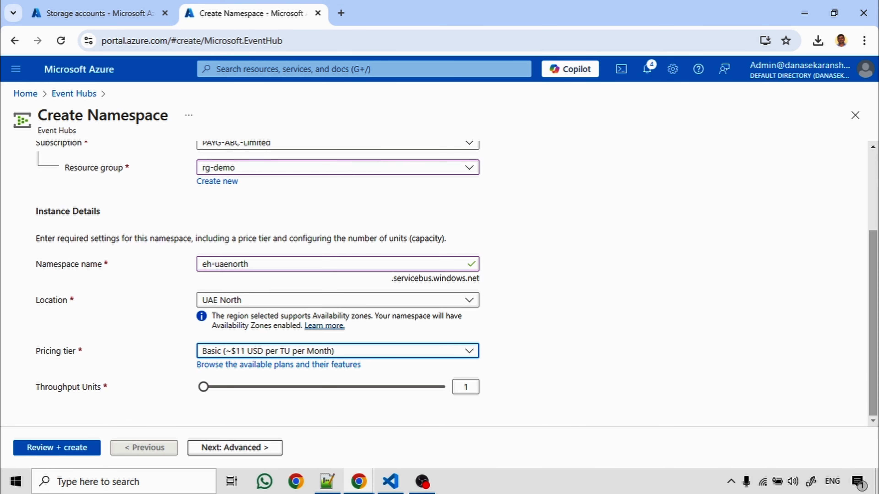
- Tag the namespace with Environment set to DEV, keep the default advanced and networking settings, and create it
click(235, 448)
click(238, 448)
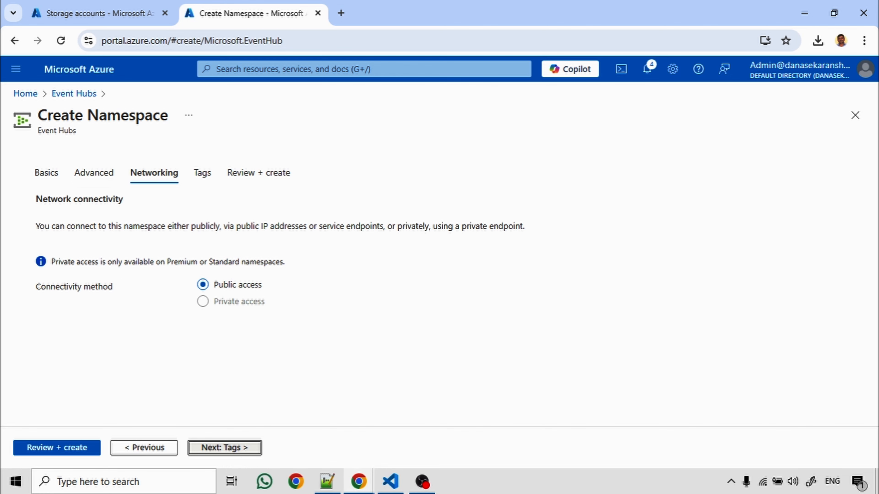
click(238, 448)
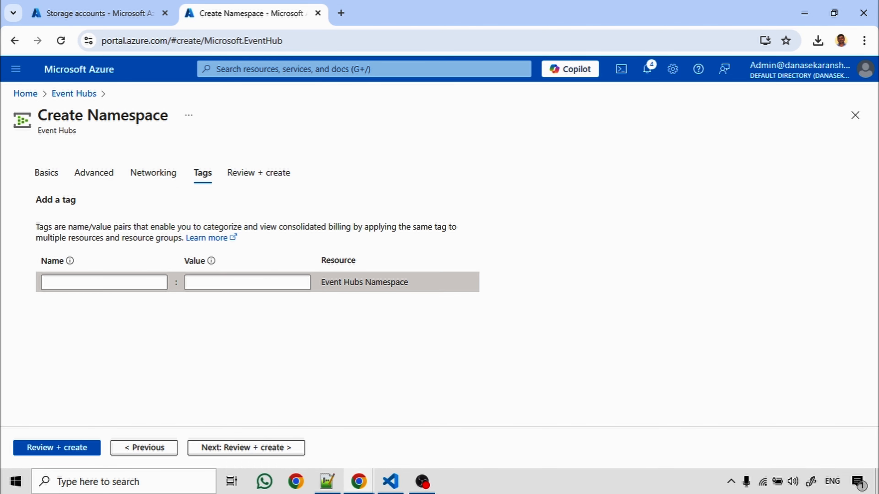
click(104, 282)
text(Environment)
click(247, 282)
click(197, 301)
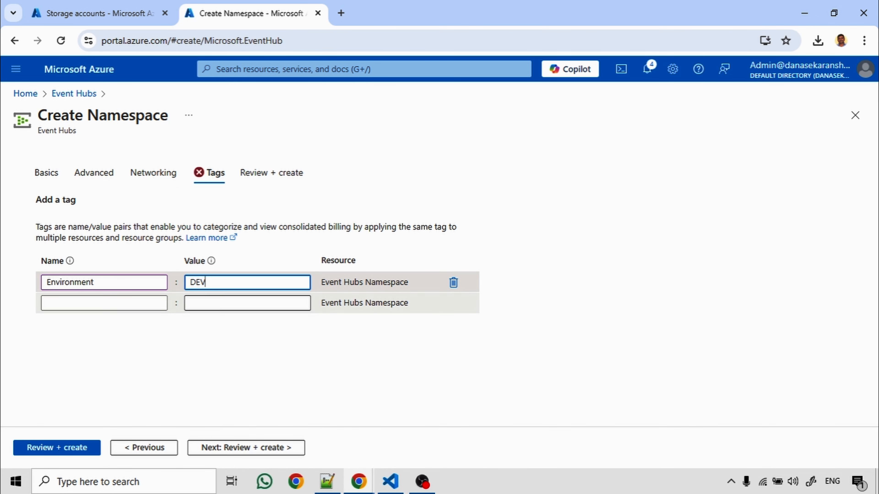
click(246, 448)
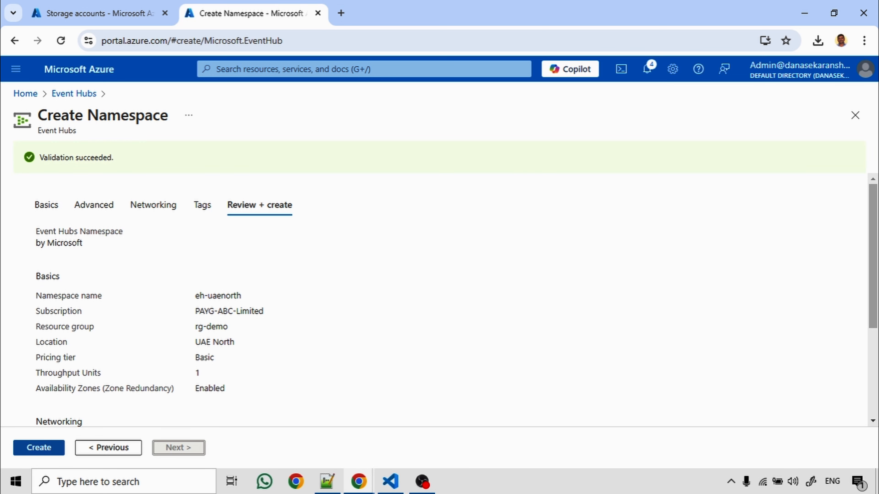
click(52, 447)
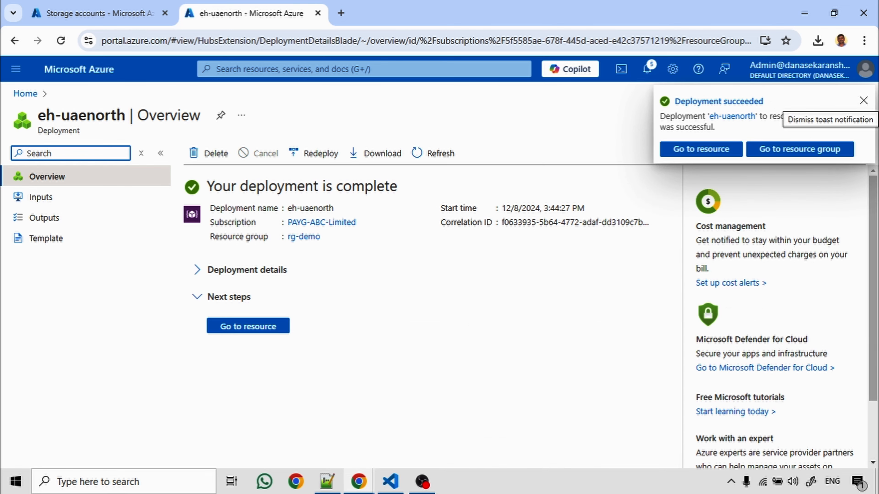
- Open the newly deployed eh-uaenorth namespace and look over its overview
click(701, 149)
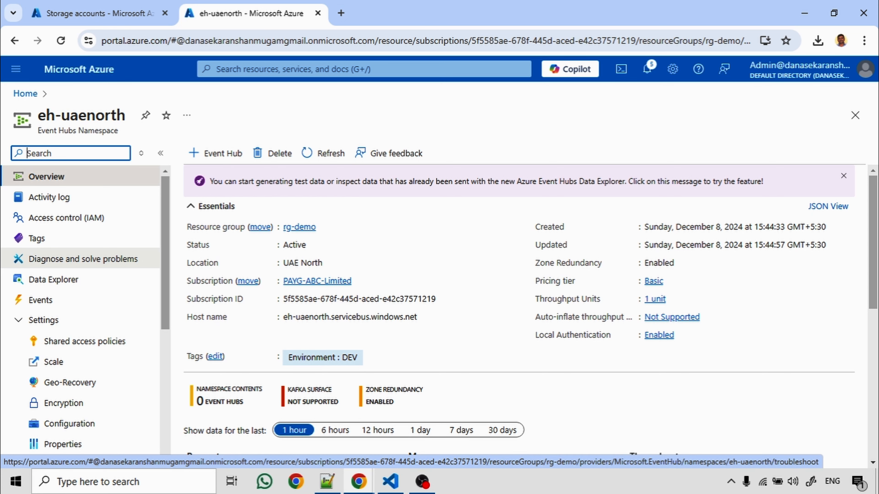
scroll(83, 259, down, 5)
scroll(83, 259, up, 5)
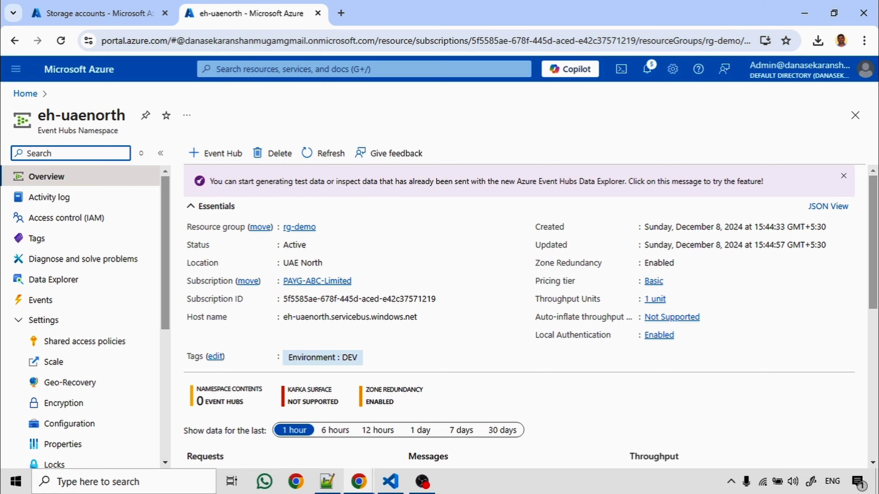
double_click(98, 130)
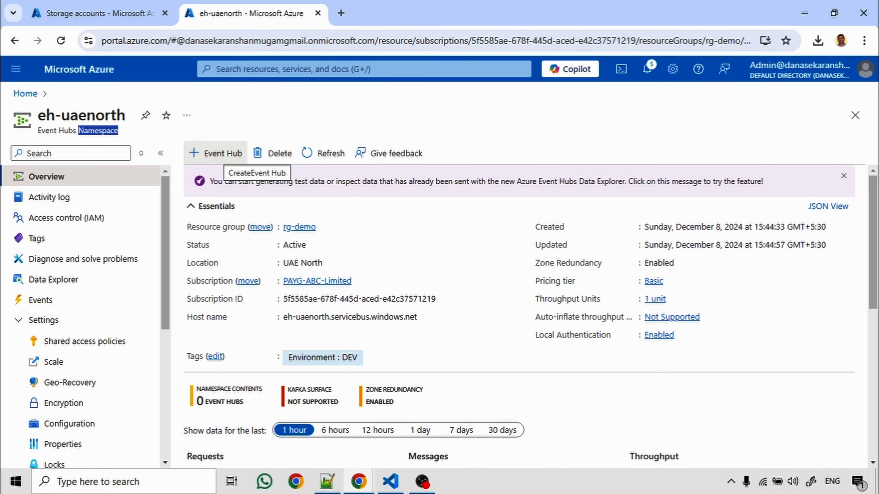
- Create an event hub named eh-climate-data in the namespace with the default partition and retention settings
click(215, 153)
text(eh-climate-date)
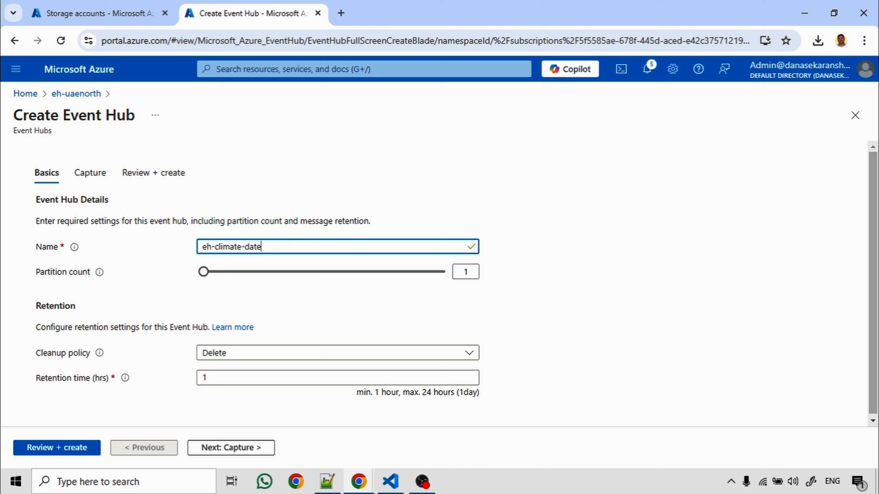
key(BackSpace)
text(a)
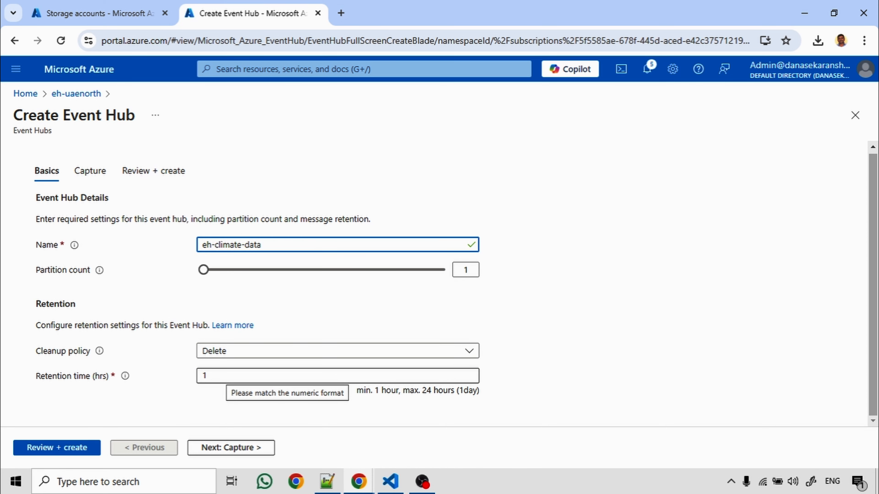
click(56, 448)
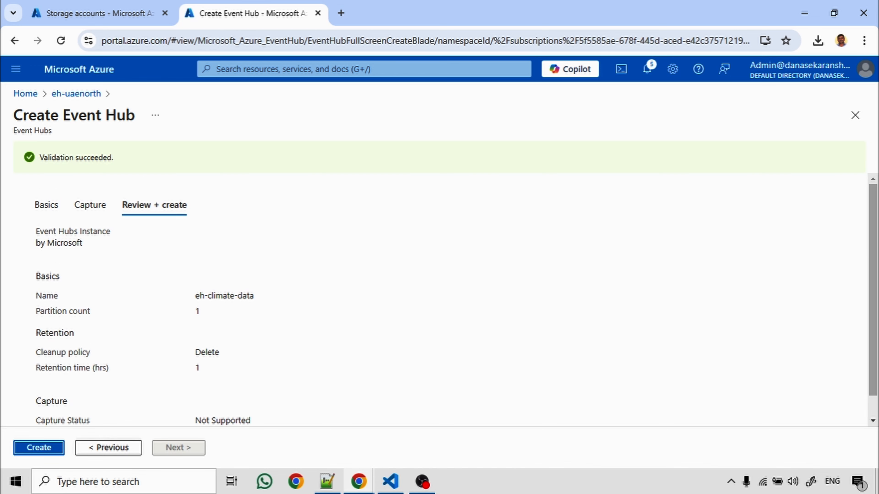
key(Return)
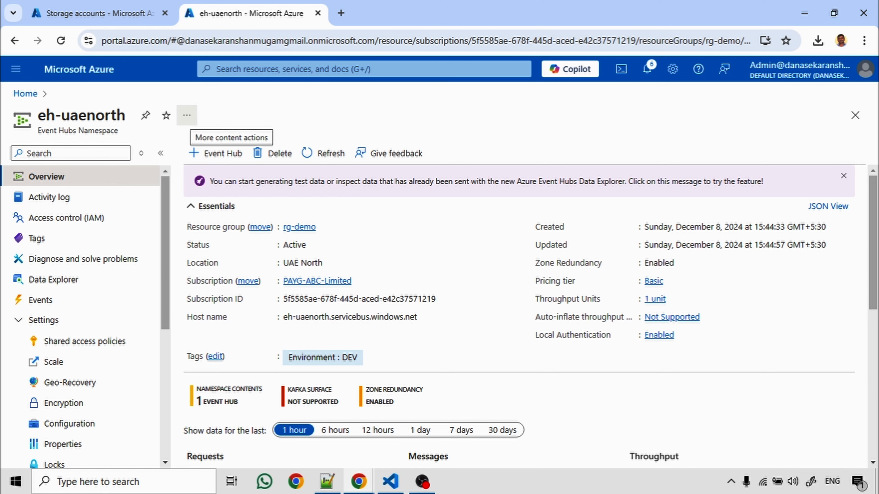
- Open the eh-climate-data event hub from the namespace's list of event hubs
scroll(80, 278, down, 5)
scroll(80, 294, down, 1)
scroll(80, 295, up, 6)
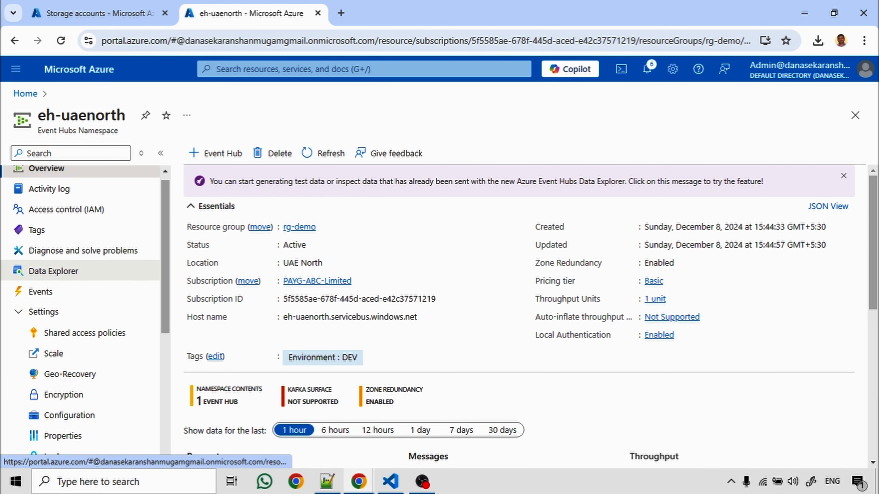
scroll(80, 295, down, 4)
scroll(79, 304, down, 3)
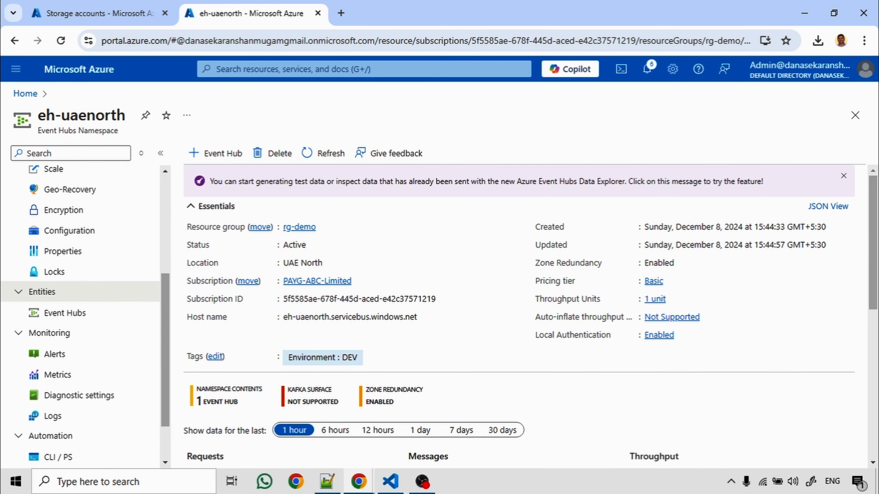
click(64, 313)
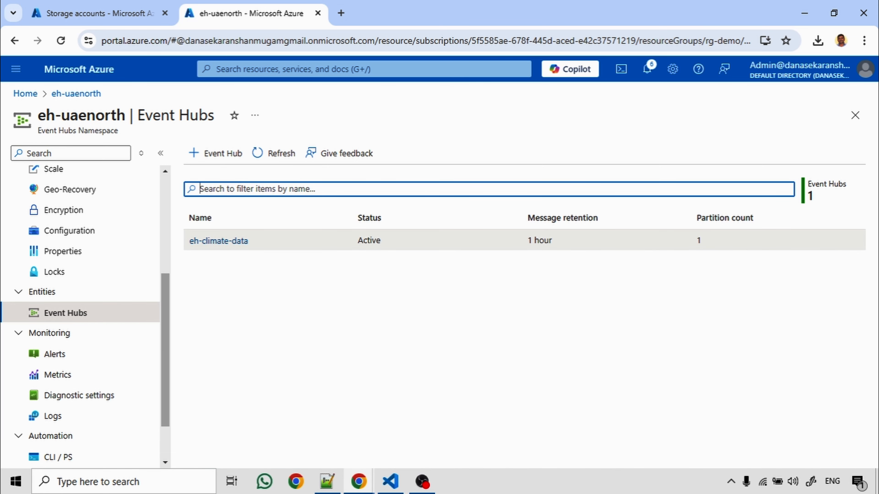
click(218, 240)
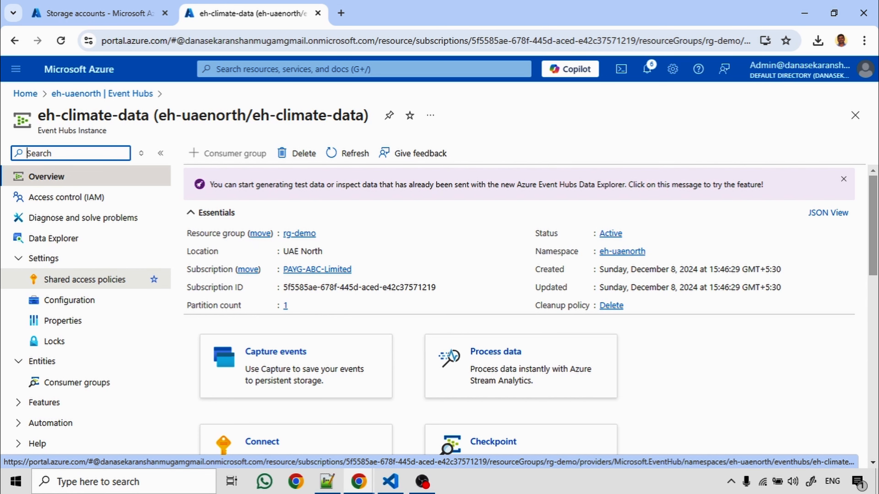
- Add a shared access policy named eh-climate-data-policy with the Manage permission to the eh-climate-data event hub
click(85, 280)
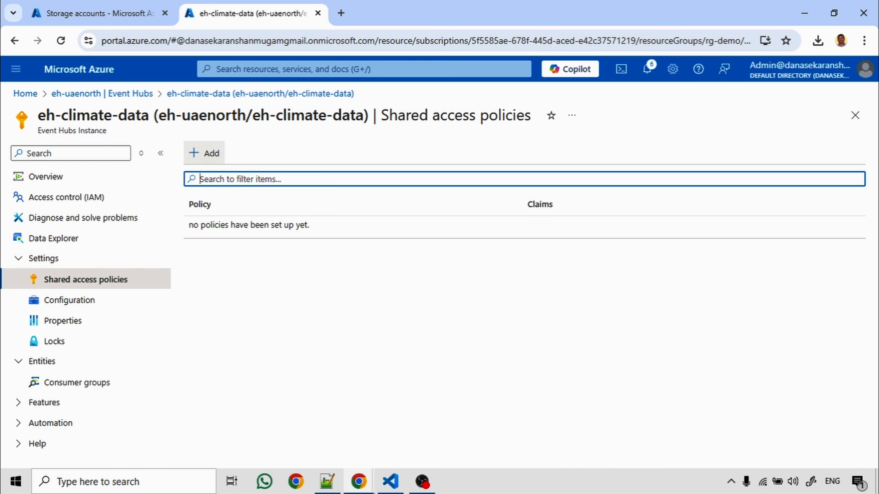
click(204, 153)
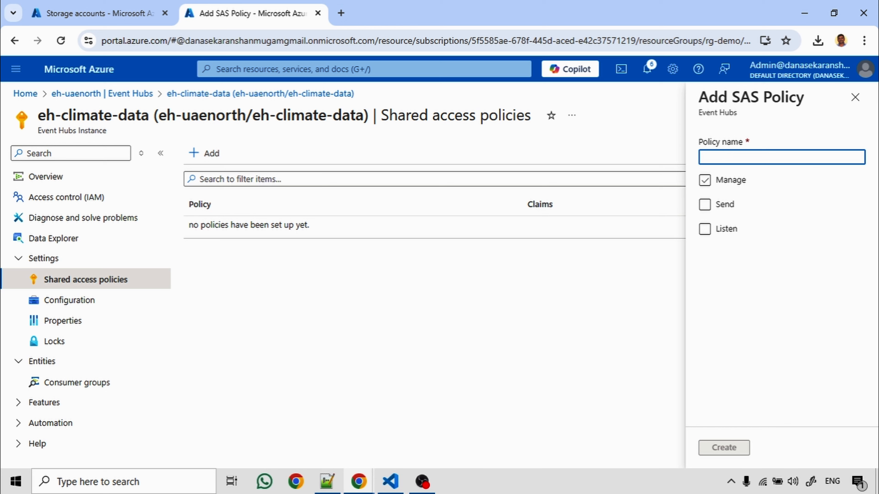
click(704, 181)
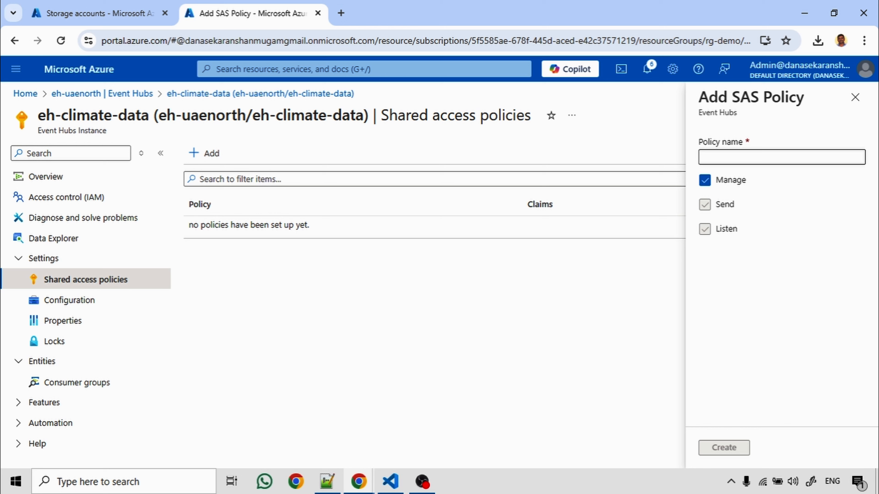
click(704, 180)
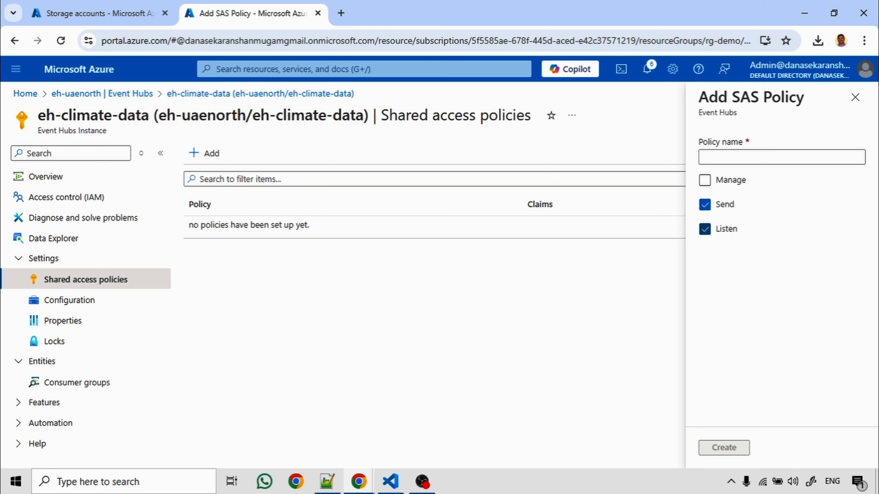
click(704, 180)
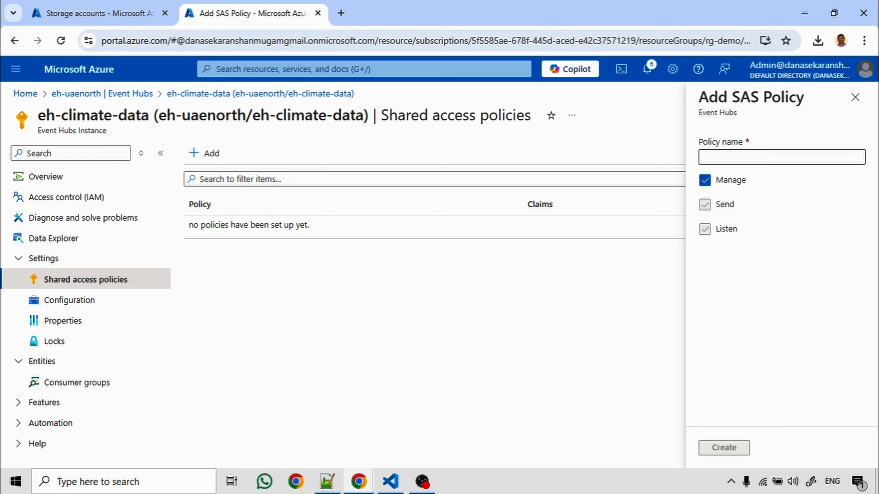
click(781, 157)
text(eh)
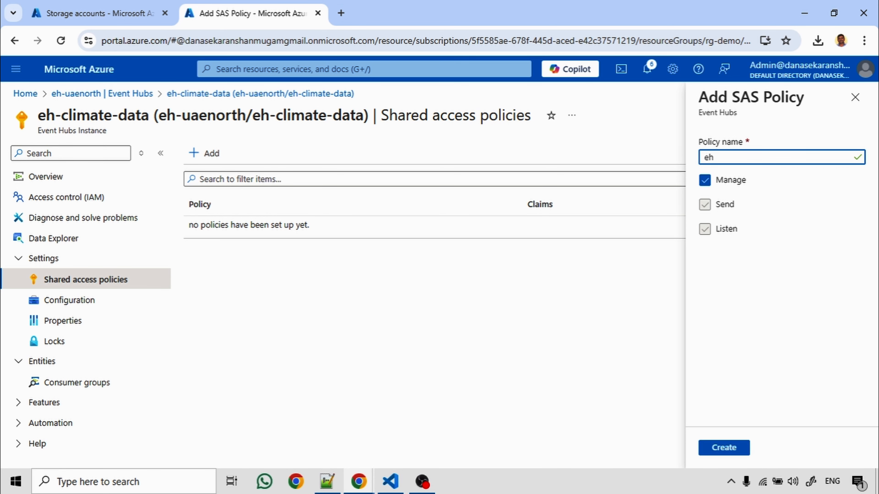
text(-climate-data-policy)
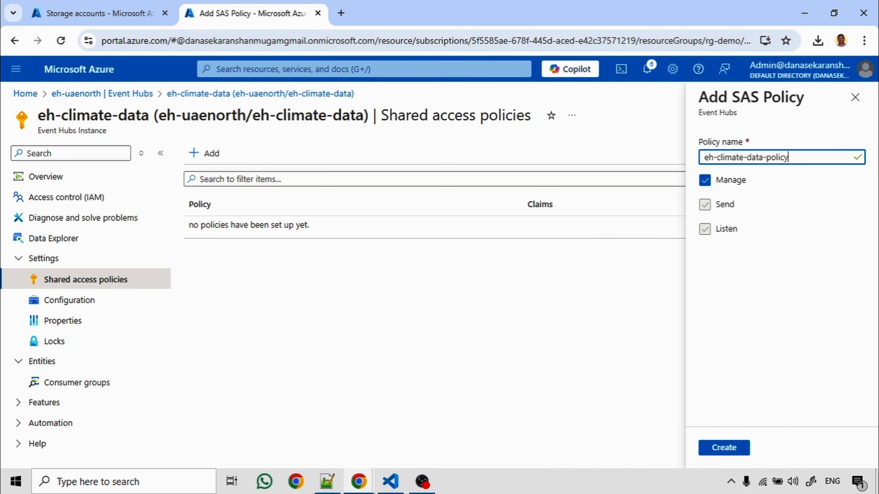
click(724, 448)
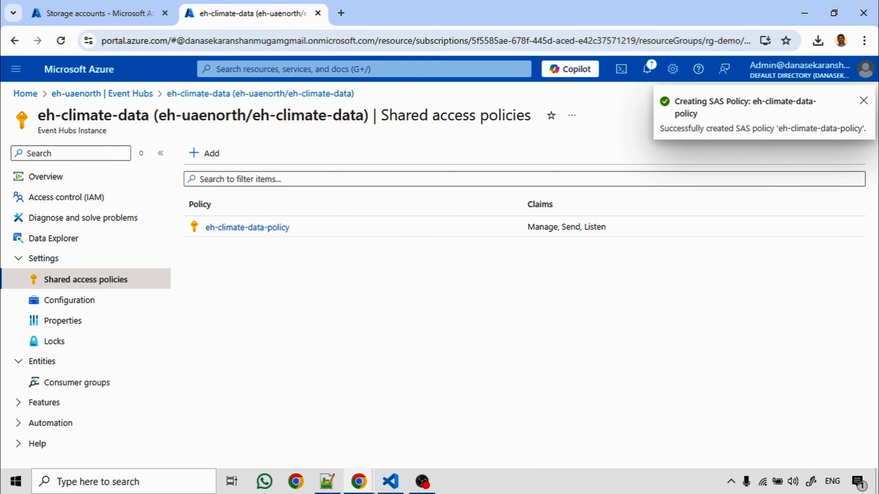
- Switch to Visual Studio Code and examine the EventHubProducerClient connection call in IoT Data Generator.py
key(alt+Tab)
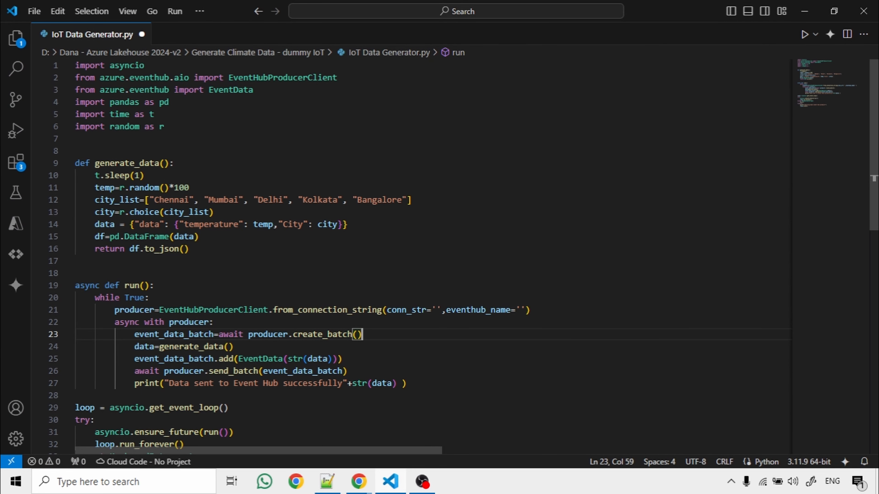
mouse_move(213, 309)
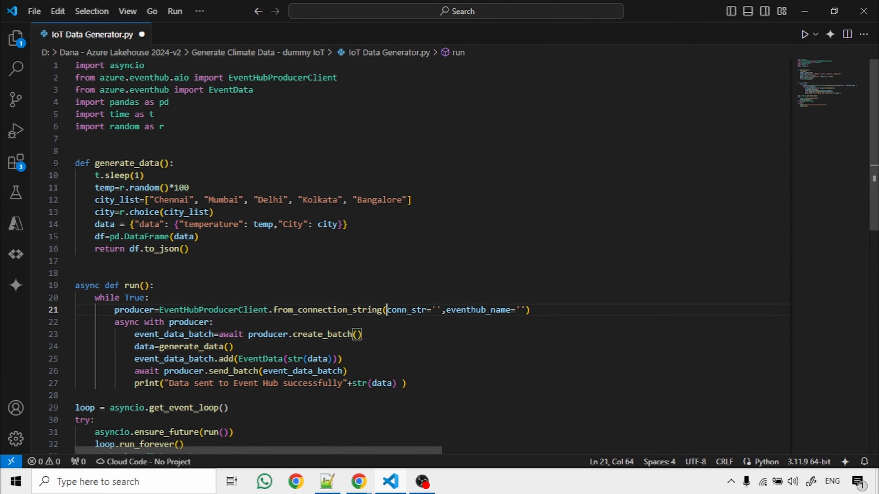
drag(387, 310, 435, 310)
double_click(238, 310)
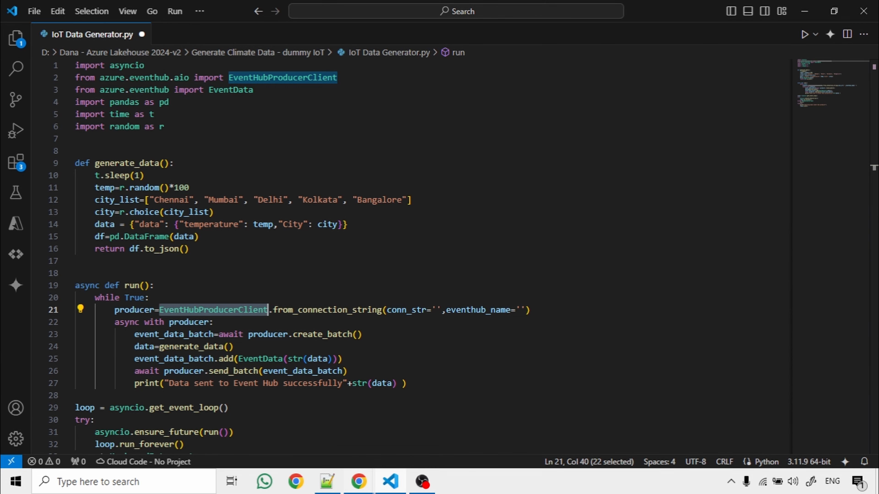
- Switch to the Azure portal and copy the primary key connection string of eh-climate-data-policy
click(359, 481)
click(308, 426)
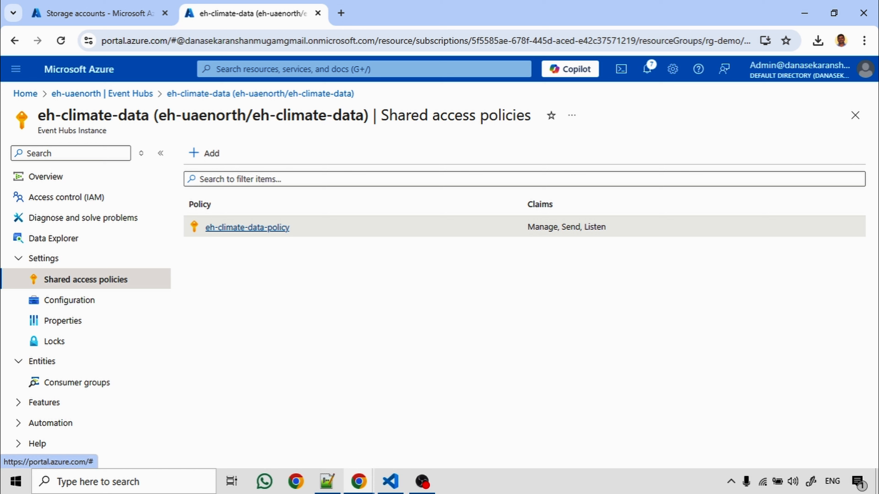
click(247, 227)
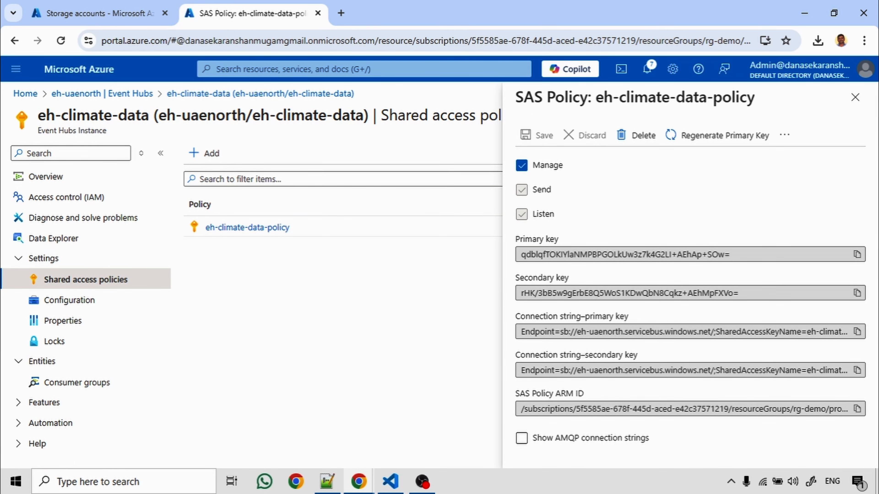
drag(548, 316, 625, 316)
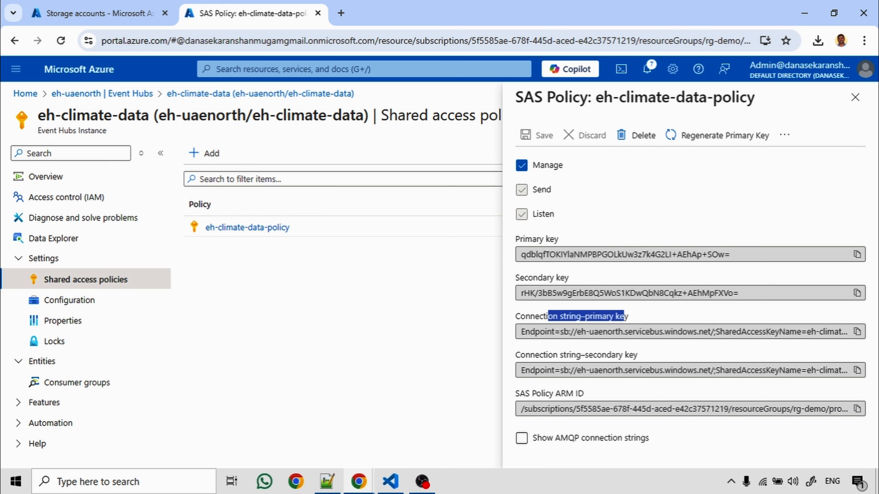
click(857, 332)
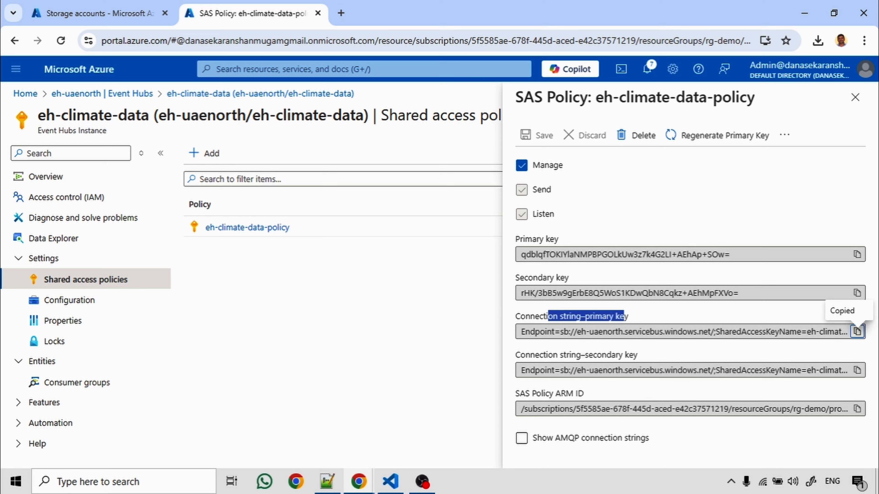
- Switch to Visual Studio Code and paste the policy's connection string as the conn_str value in the EventHubProducerClient call
click(391, 481)
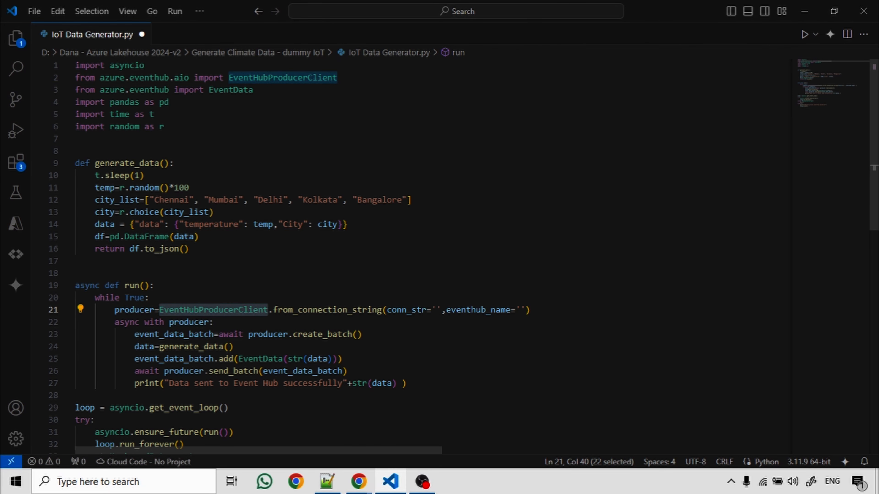
click(436, 310)
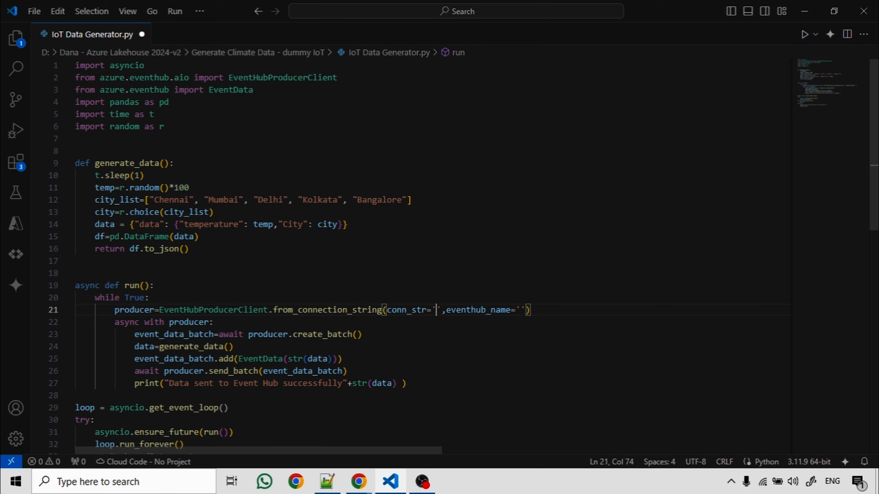
key(ctrl+v)
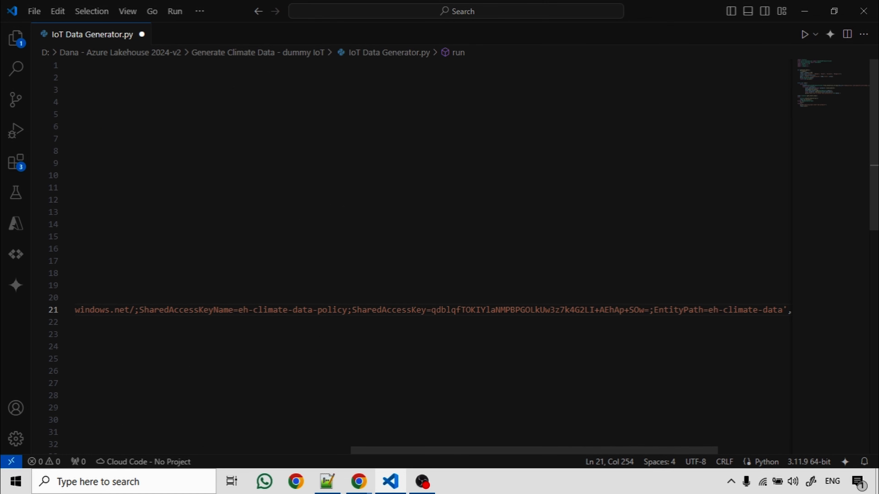
- Set the eventhub_name argument to eh-climate-data, copying the name from the connection string's EntityPath
drag(535, 450, 609, 450)
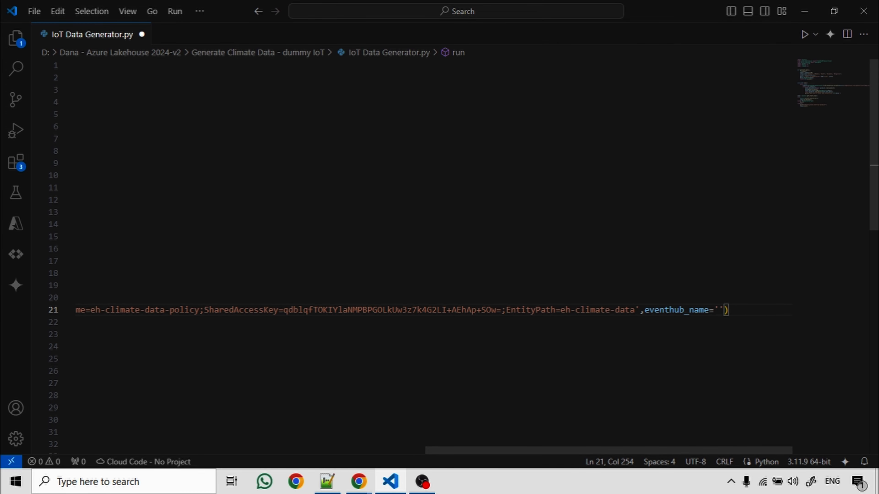
click(689, 310)
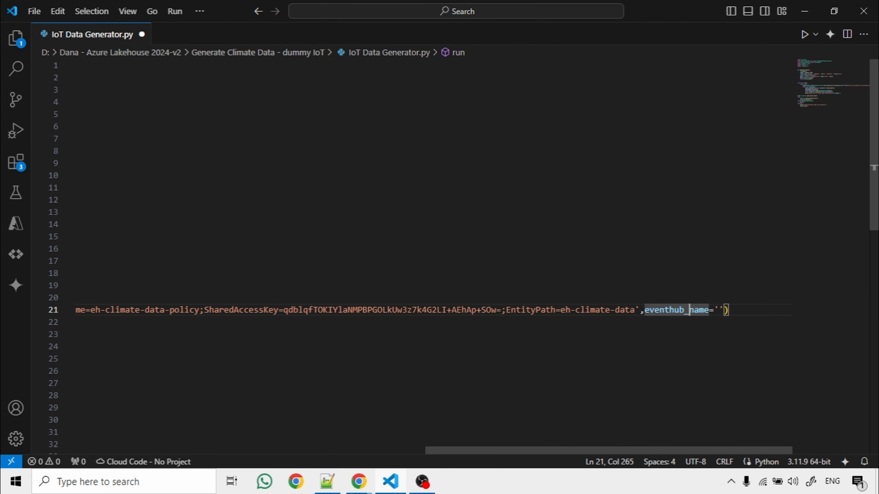
drag(634, 310, 560, 310)
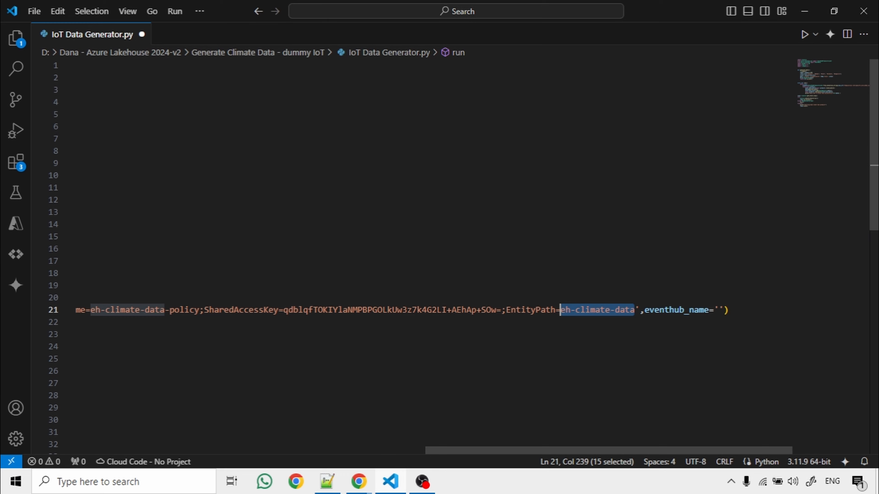
key(ctrl+c)
click(719, 310)
key(ctrl+v)
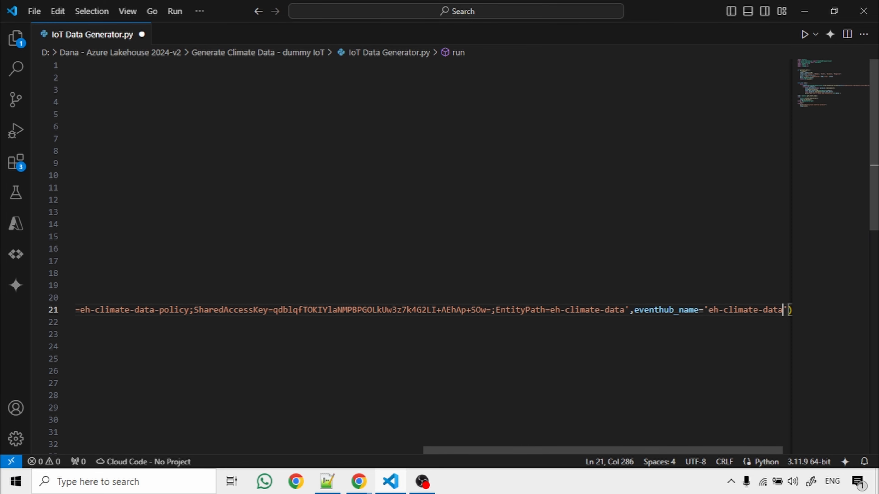
scroll(433, 256, left, 10)
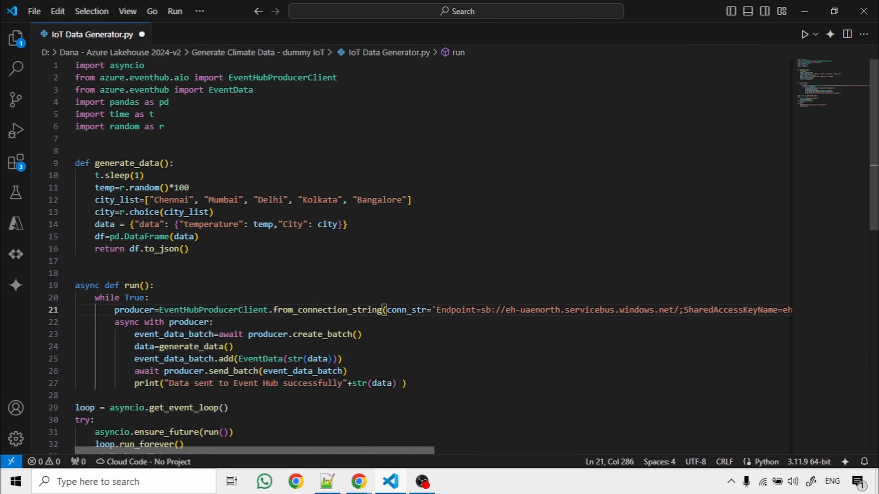
scroll(433, 256, right, 10)
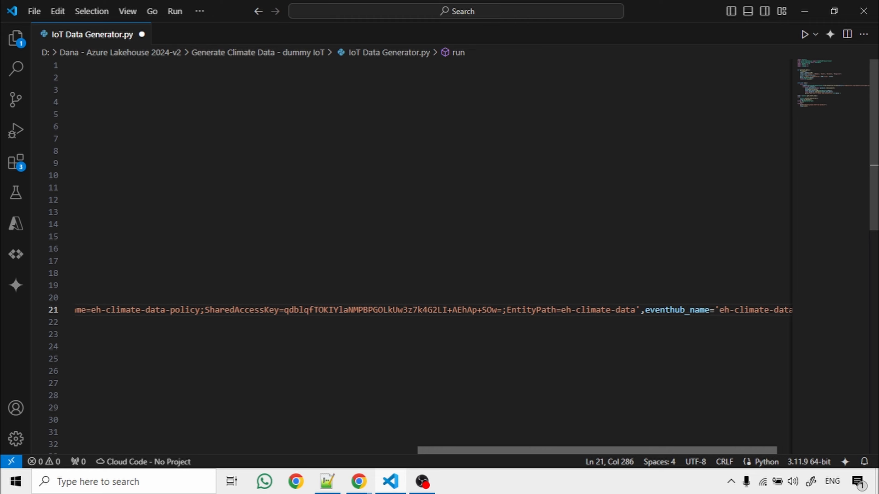
- Switch to the Azure portal and view the events of the eh-climate-data event hub in Data Explorer from the oldest position
key(alt+Tab)
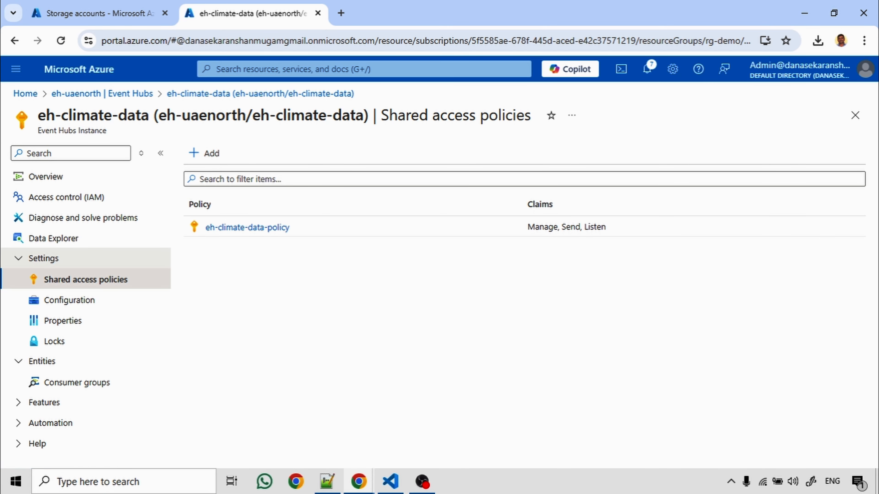
click(53, 238)
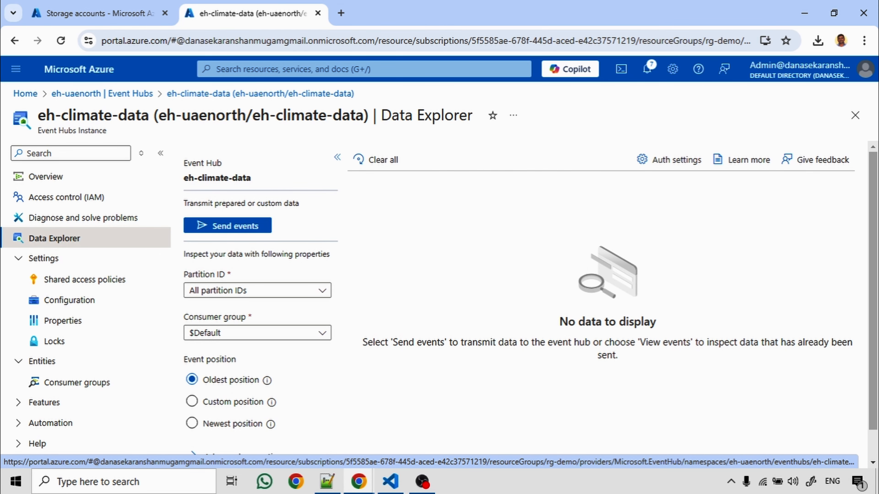
scroll(258, 346, down, 2)
click(228, 452)
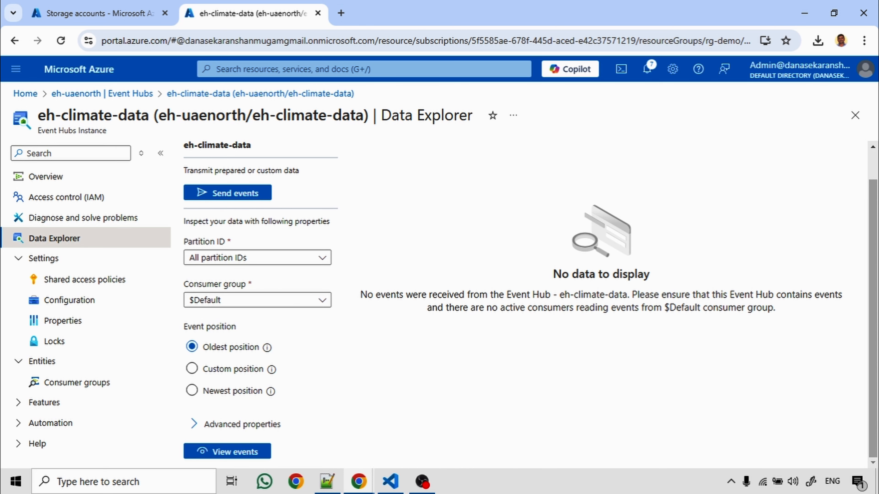
- Switch to Visual Studio Code and run IoT Data Generator.py
click(390, 481)
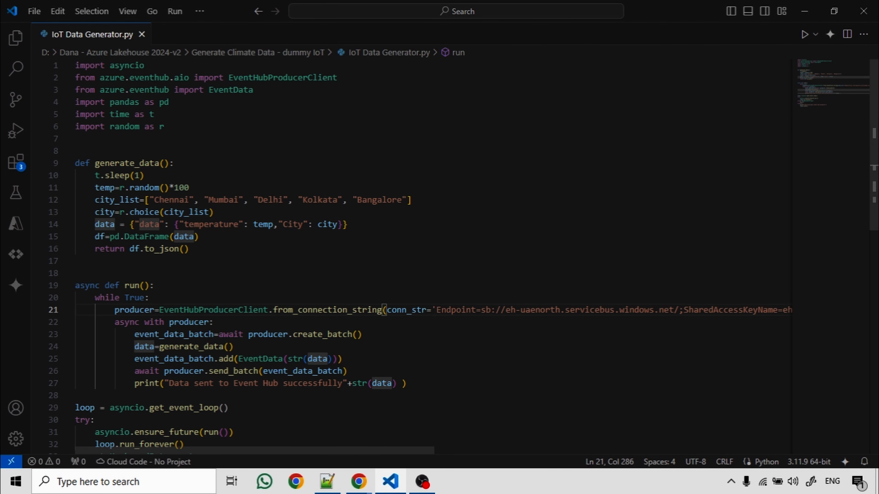
click(805, 34)
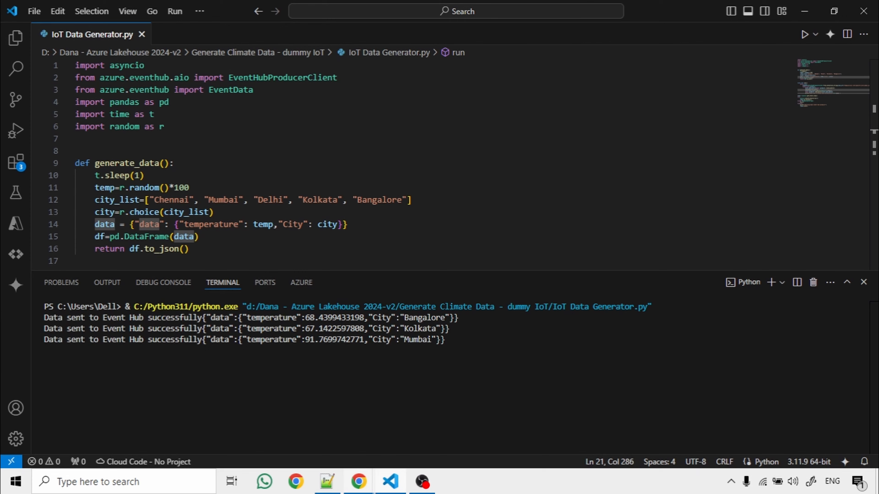
- Switch to the Azure portal and reload the eh-climate-data events in Data Explorer to examine the received data
mouse_move(358, 481)
click(297, 398)
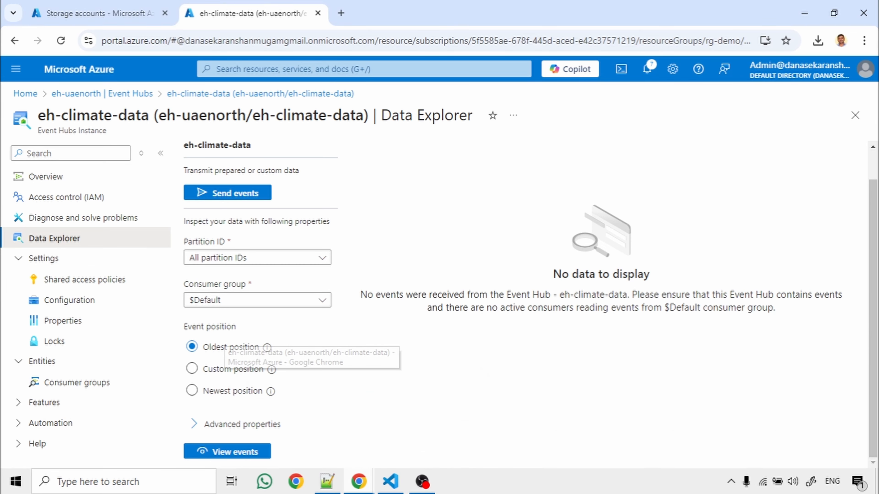
click(228, 451)
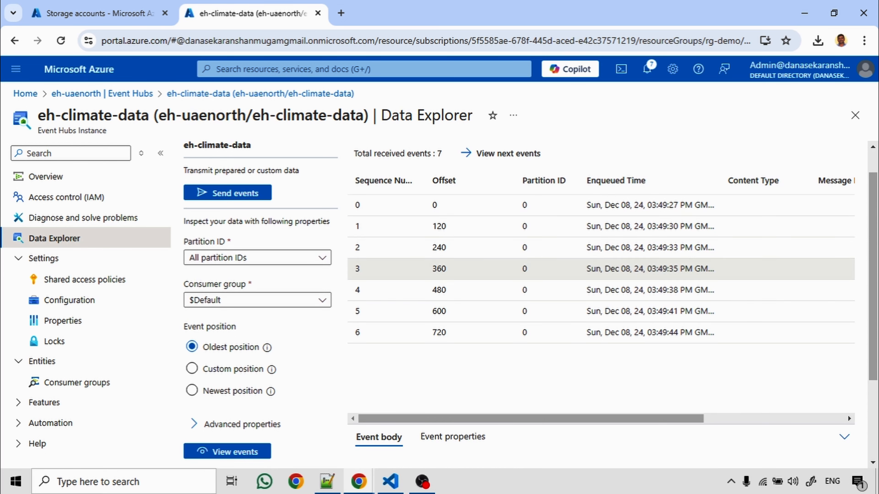
scroll(601, 270, right, 5)
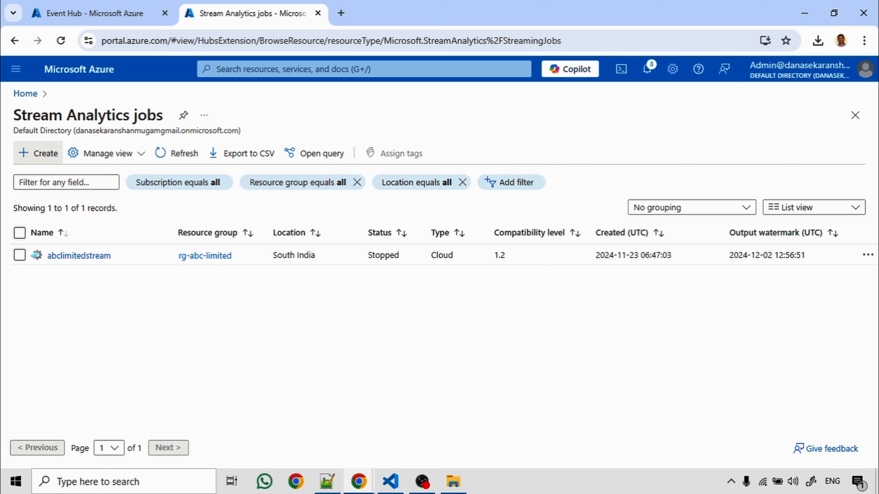
- Start a new Stream Analytics job named stream-uaenorth-job in the rg-demo resource group
click(38, 153)
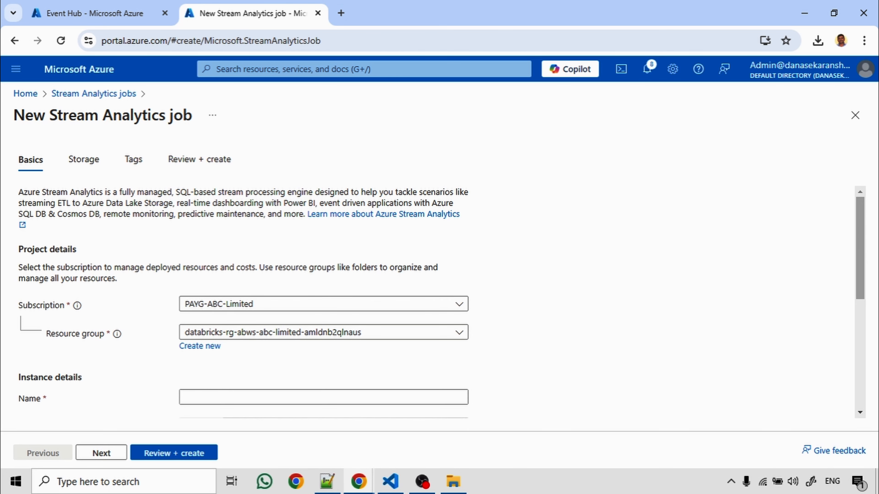
scroll(324, 270, down, 2)
click(323, 204)
click(214, 388)
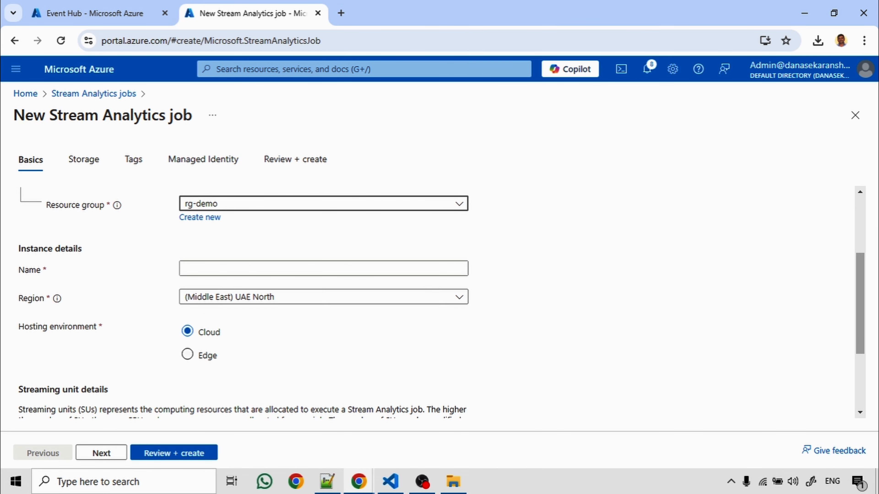
click(249, 269)
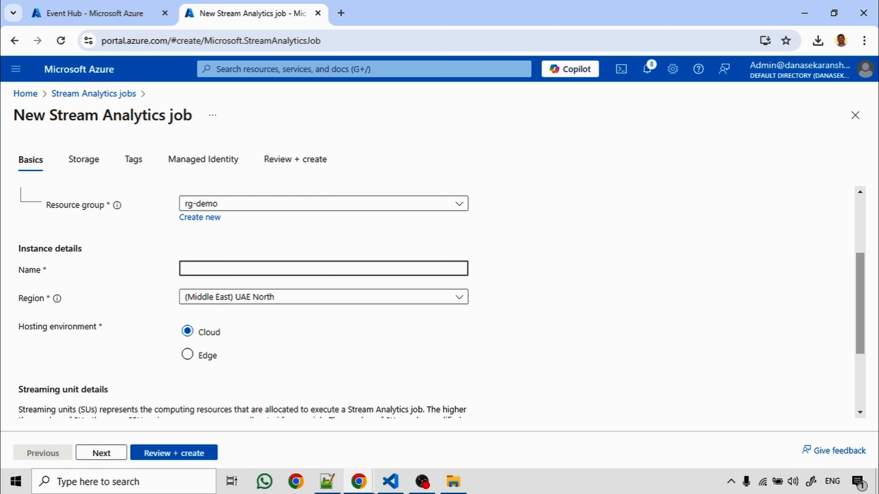
text(stream-uaenorth-job)
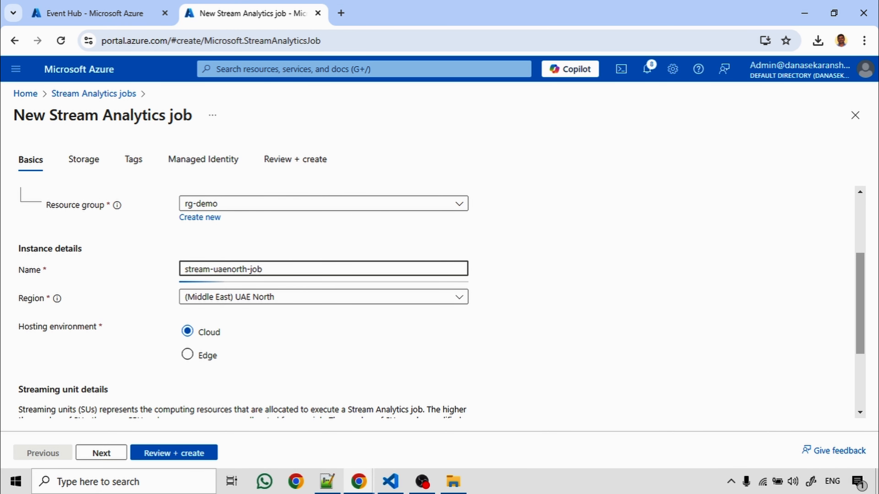
- Keep the job's default storage, tags and managed identity settings, then review and create the Stream Analytics job
scroll(186, 332, down, 2)
click(101, 453)
click(102, 453)
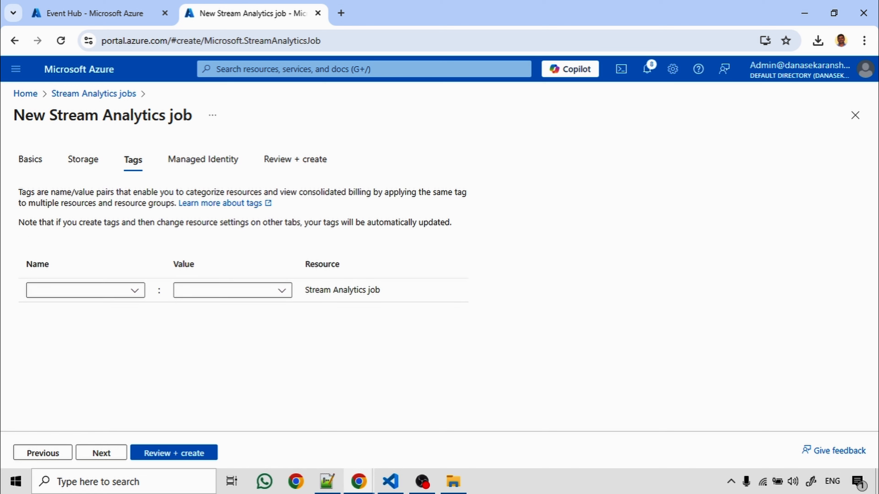
click(101, 453)
click(174, 453)
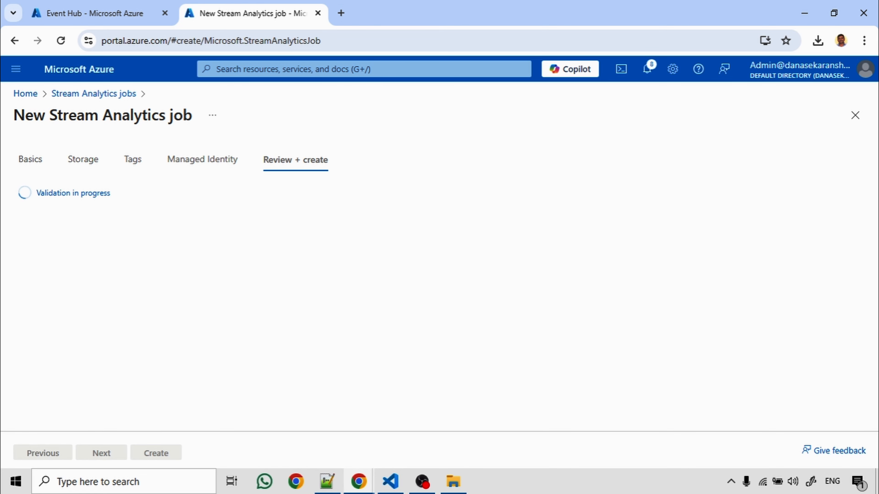
click(174, 453)
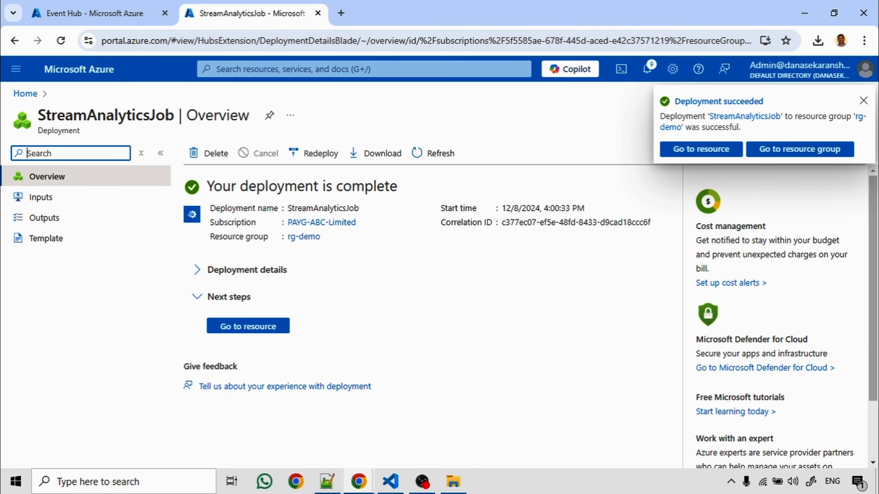
- Go to the deployed stream-uaenorth-job resource and open its list of inputs
click(248, 326)
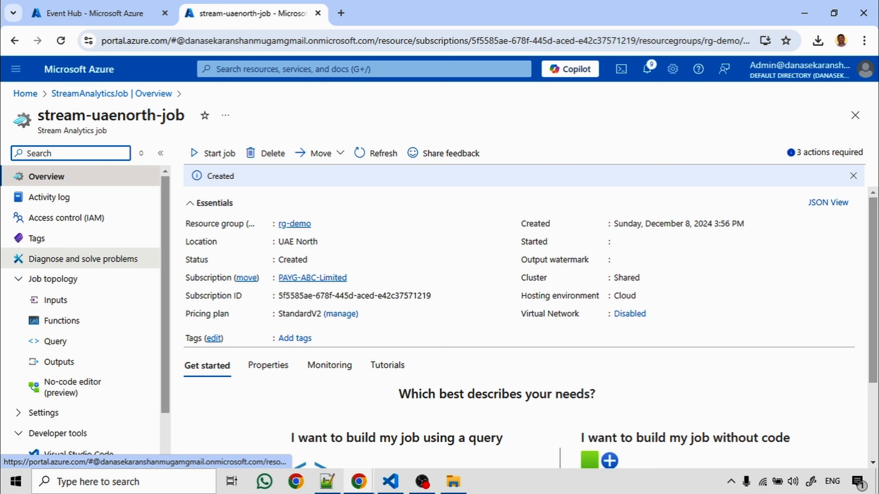
scroll(79, 277, down, 2)
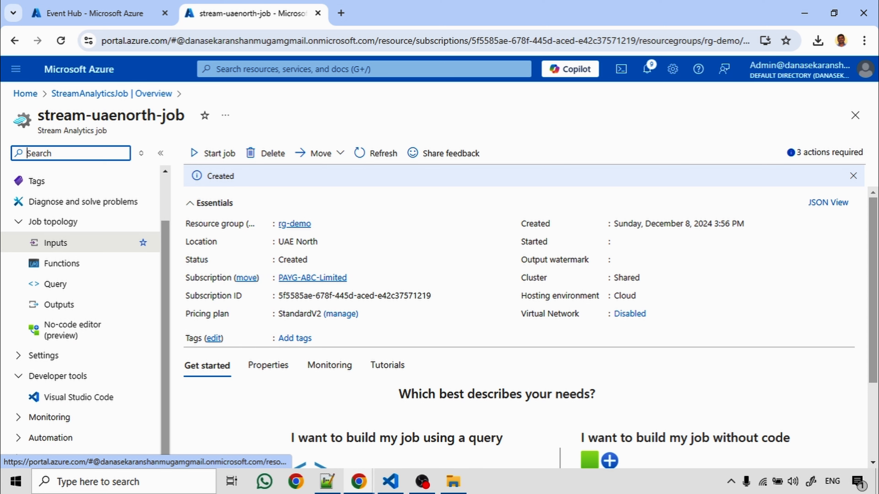
click(55, 242)
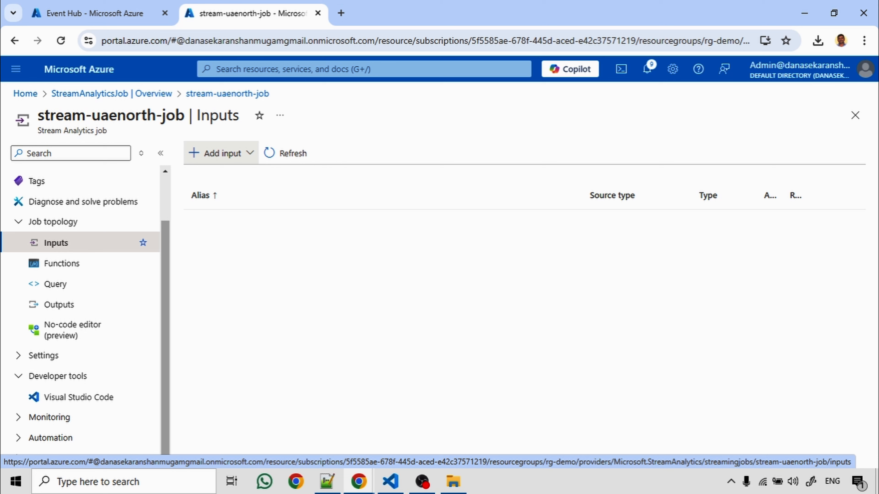
- Start a new Event Hub stream input for the job and set its alias to climatedata
click(221, 153)
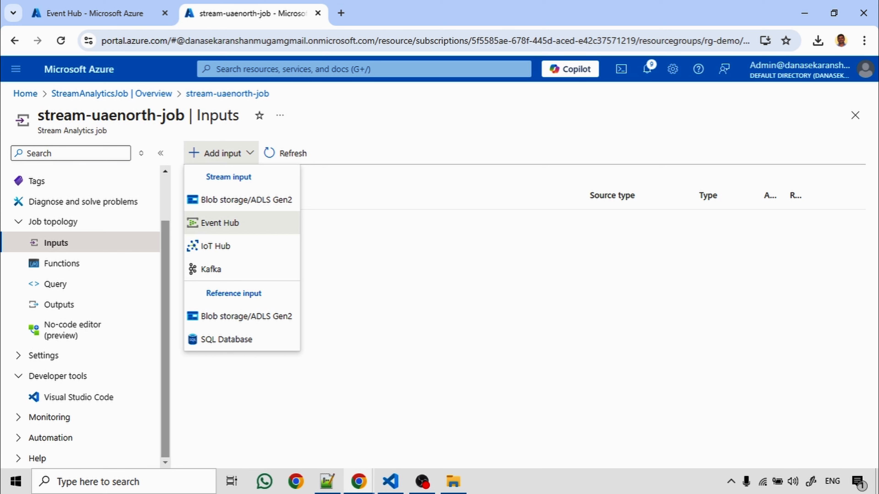
click(220, 222)
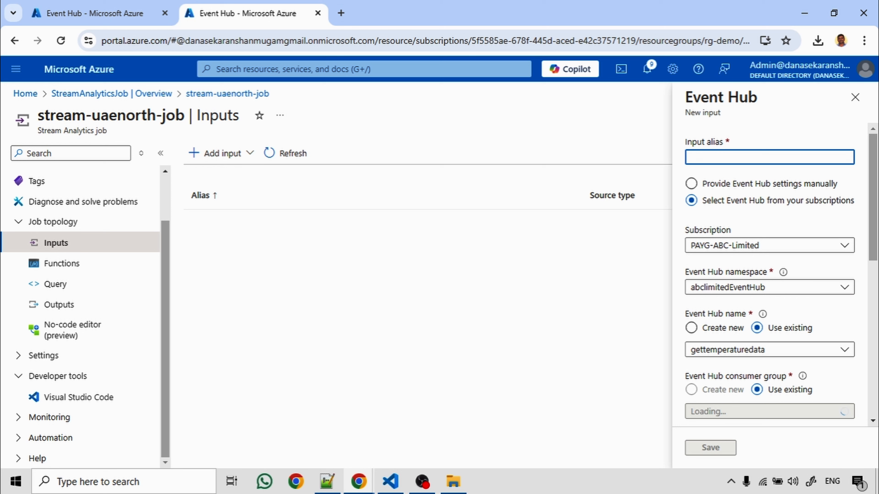
key(ctrl+a)
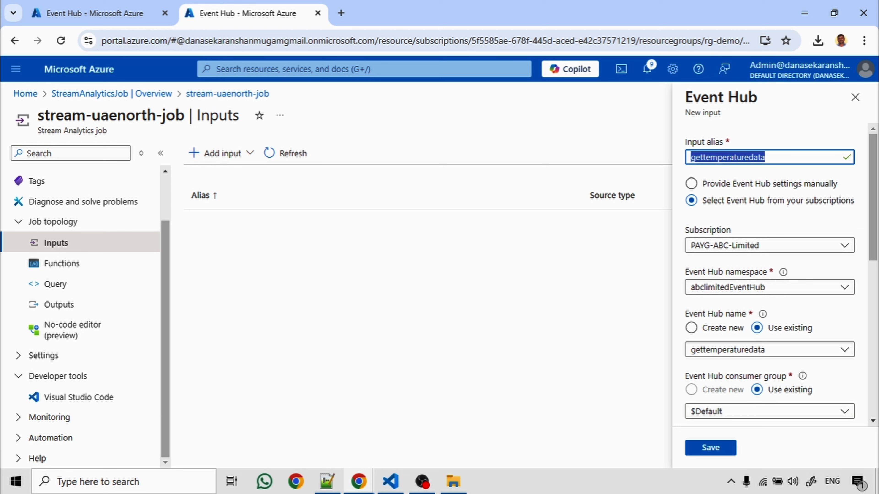
text(climate-dat)
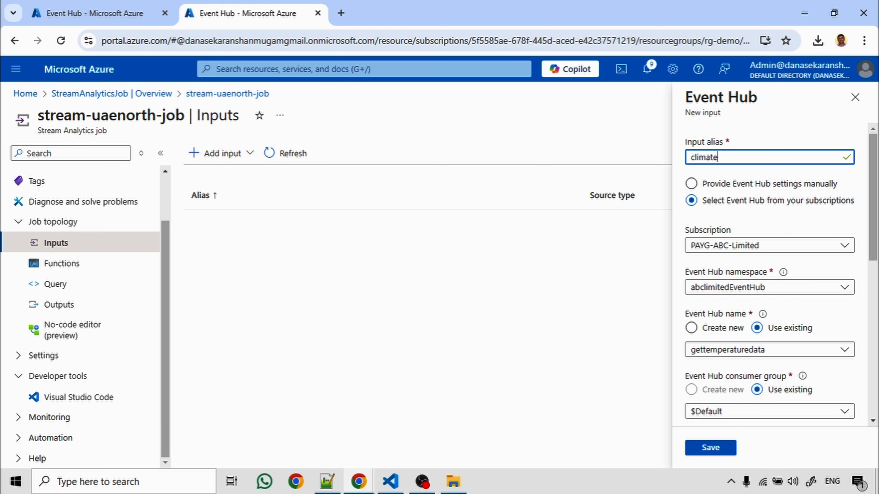
key(BackSpace)
key(BackSpace)
key(BackSpace)
key(BackSpace)
text(data)
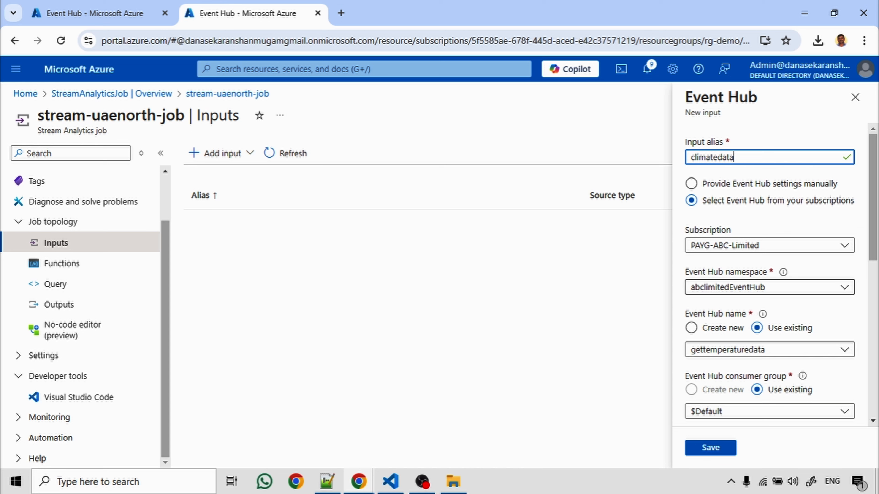
- Choose the eh-uaenorth namespace and its existing eh-climate-data event hub as the input's source
click(769, 287)
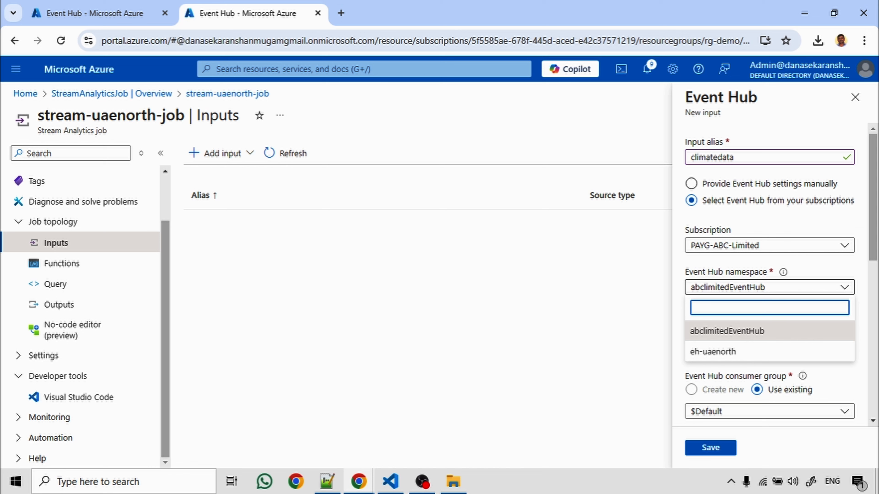
click(770, 351)
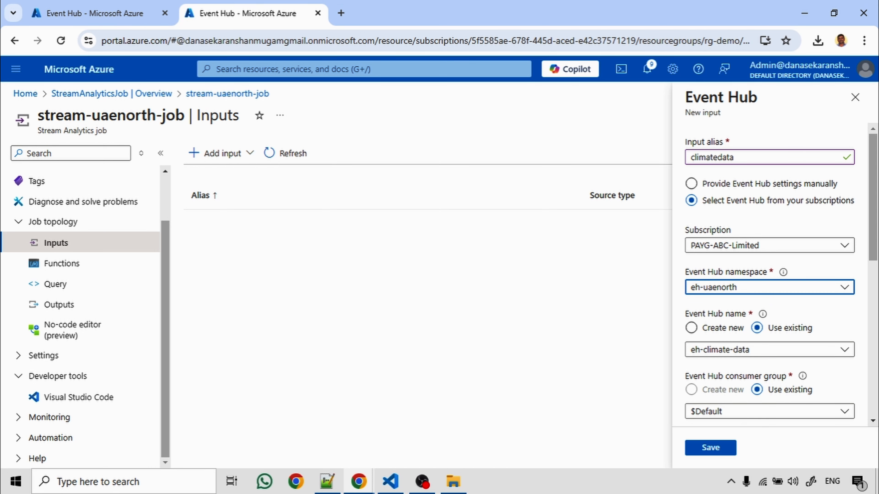
scroll(769, 274, down, 2)
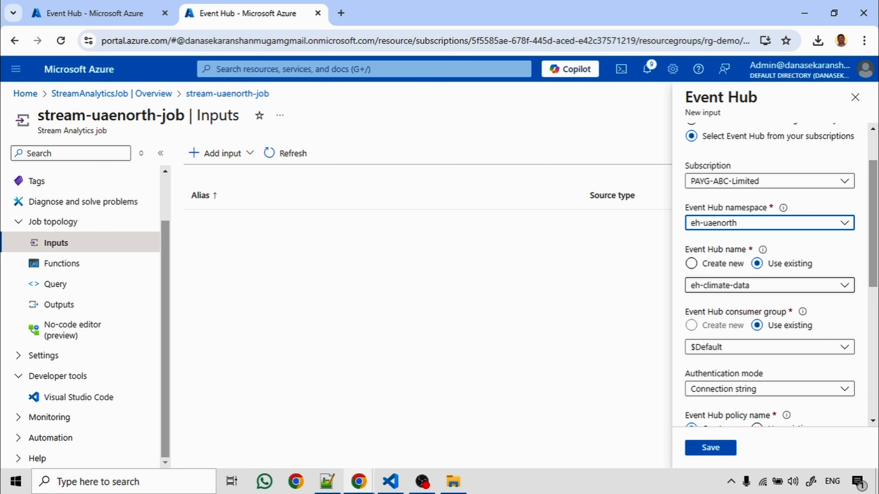
click(769, 285)
click(769, 285)
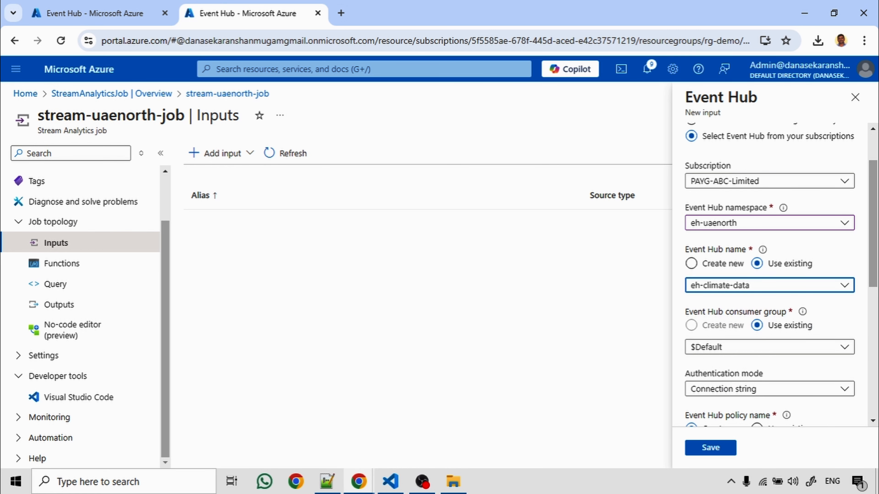
- Check the event hubs available in the abclimitedEventHub namespace and reselect the eh-uaenorth namespace
click(769, 223)
click(769, 267)
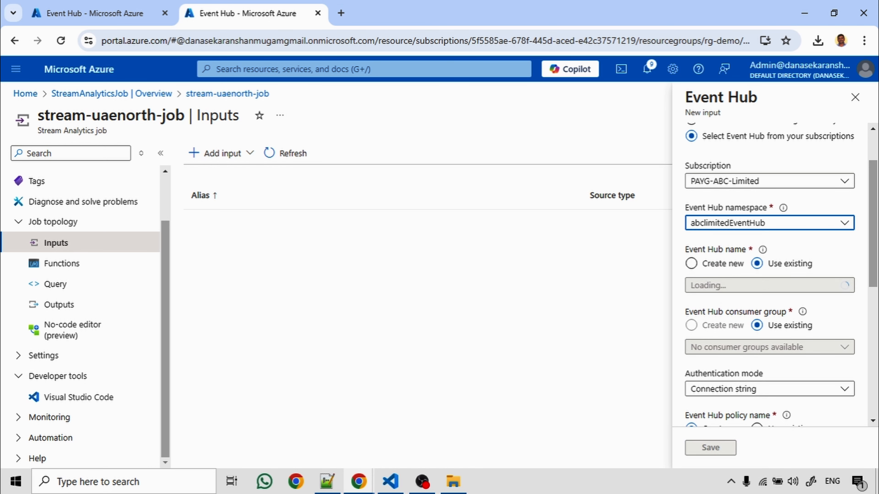
click(769, 285)
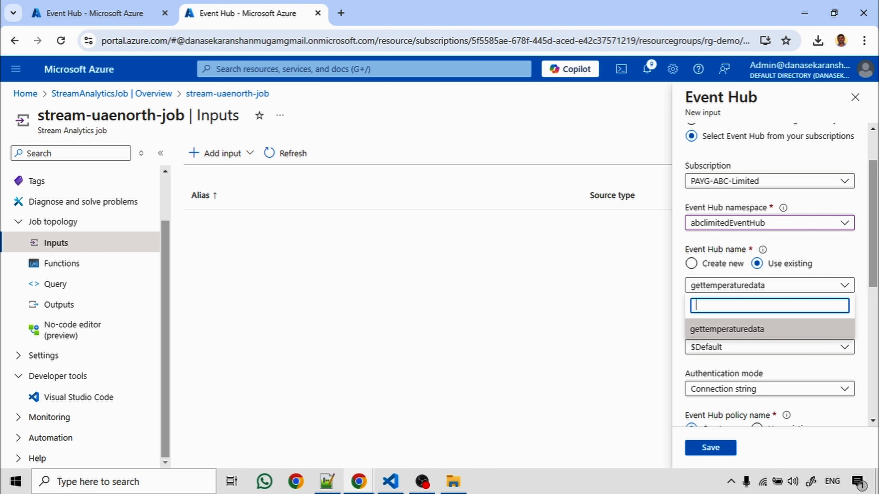
click(769, 222)
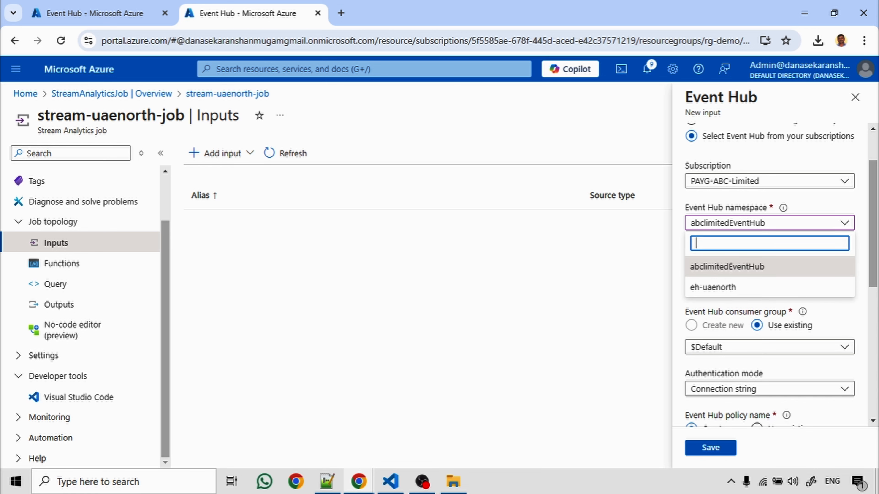
click(769, 286)
- Set the input's authentication mode to Managed Identity: System assigned, keeping the $Default consumer group
scroll(770, 287, down, 1)
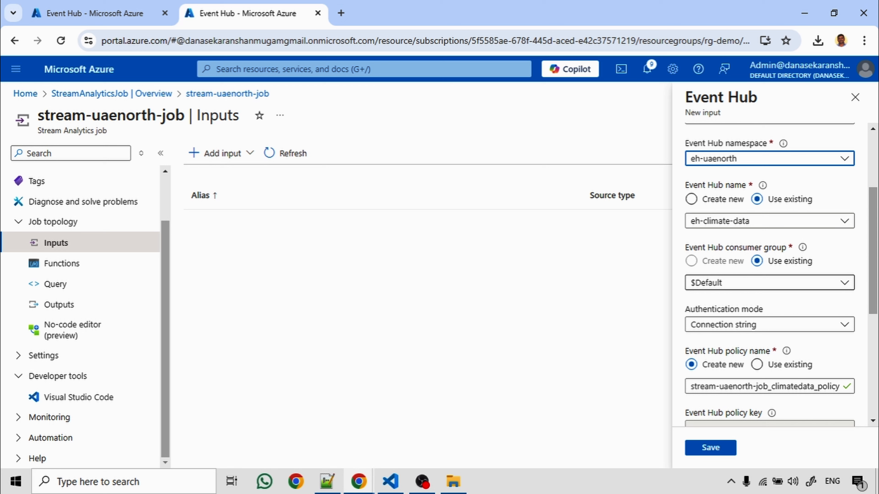
scroll(769, 277, down, 2)
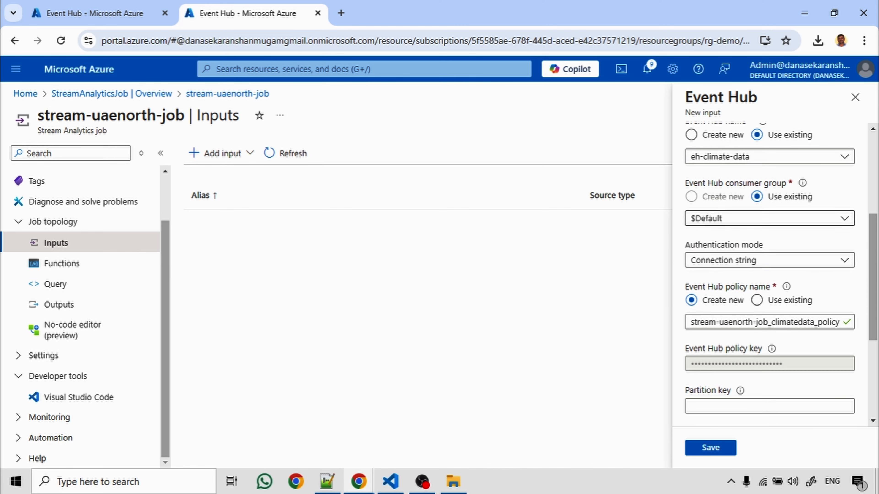
click(770, 258)
click(743, 298)
scroll(744, 276, down, 2)
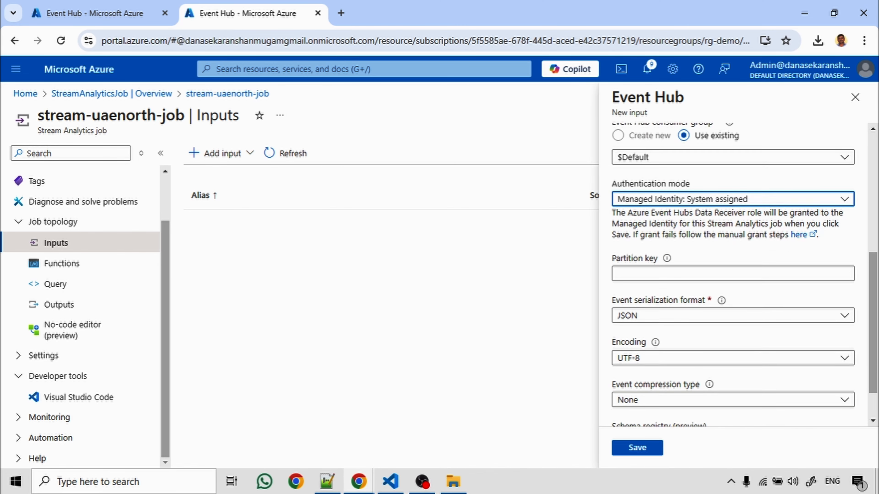
click(744, 216)
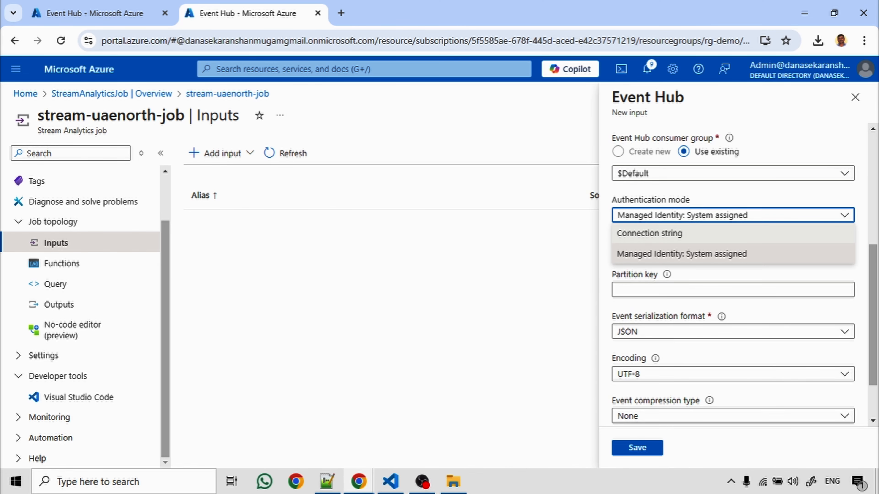
click(743, 253)
- Save the input with no partition key, JSON serialization and UTF-8 encoding, and test the climatedata input's connection
scroll(744, 289, down, 2)
click(744, 225)
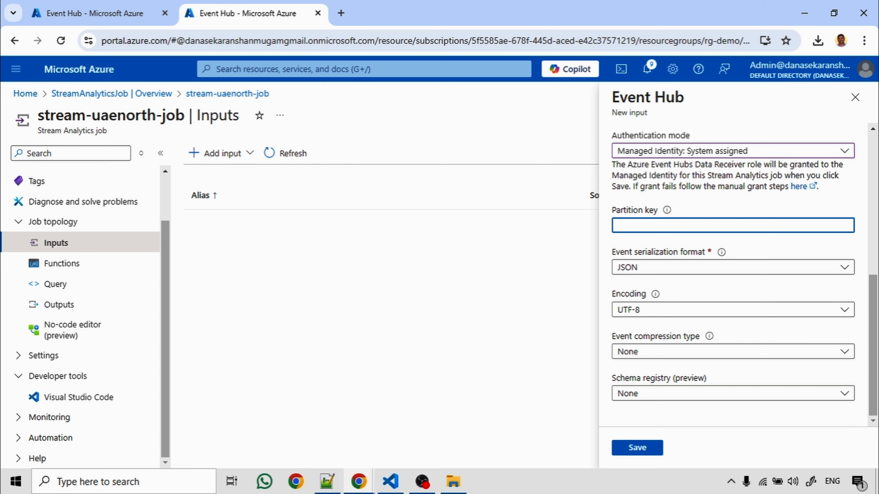
click(761, 290)
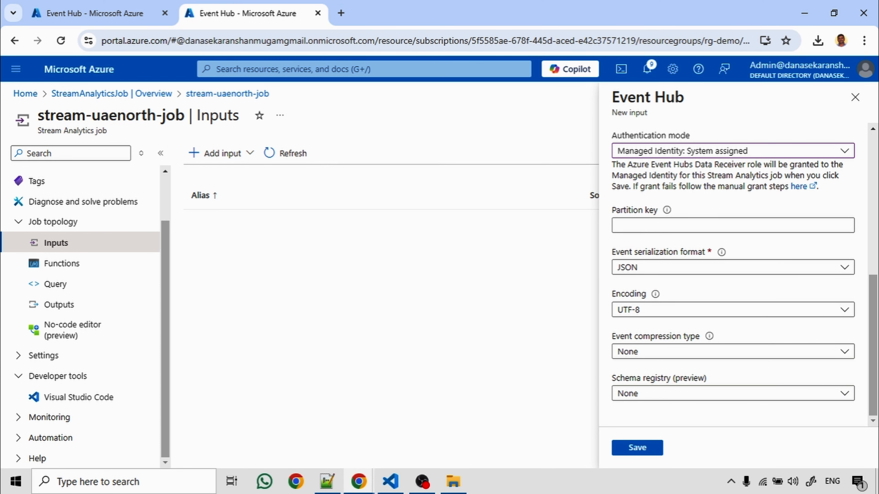
click(637, 447)
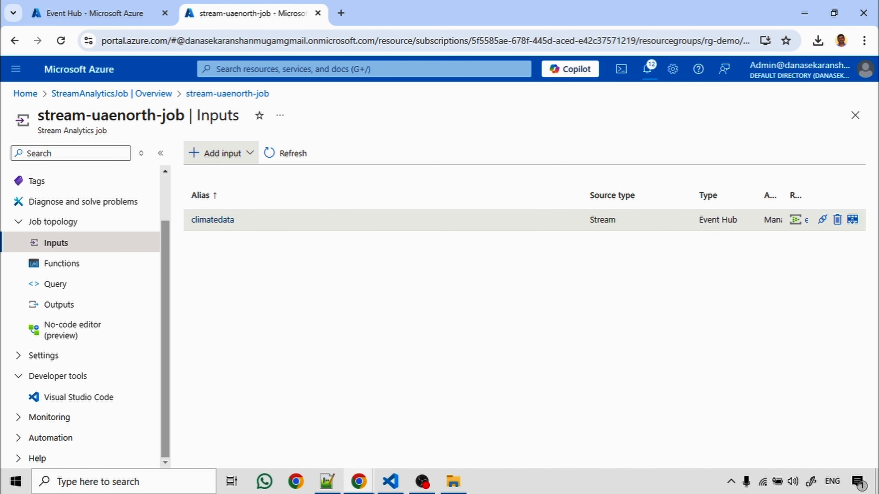
click(822, 220)
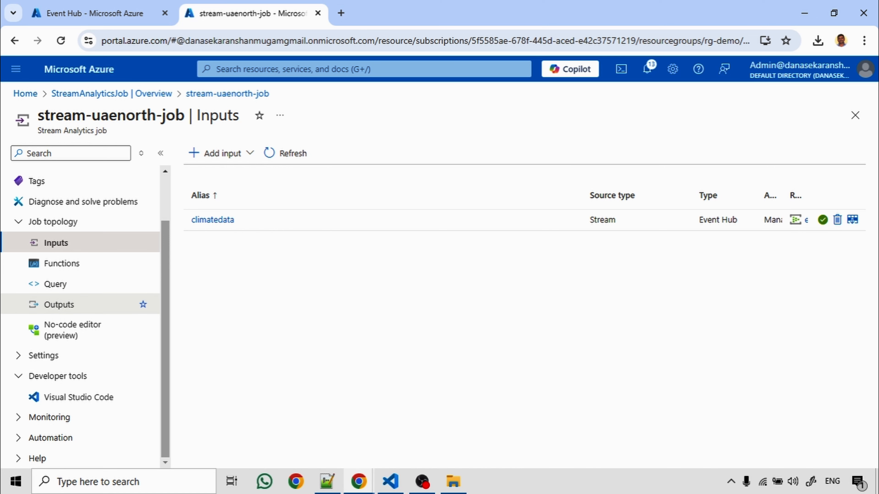
- Open the job's outputs and, in a separate portal tab, the src-climate-data container of the demoabcltdlandingpad storage account
click(58, 304)
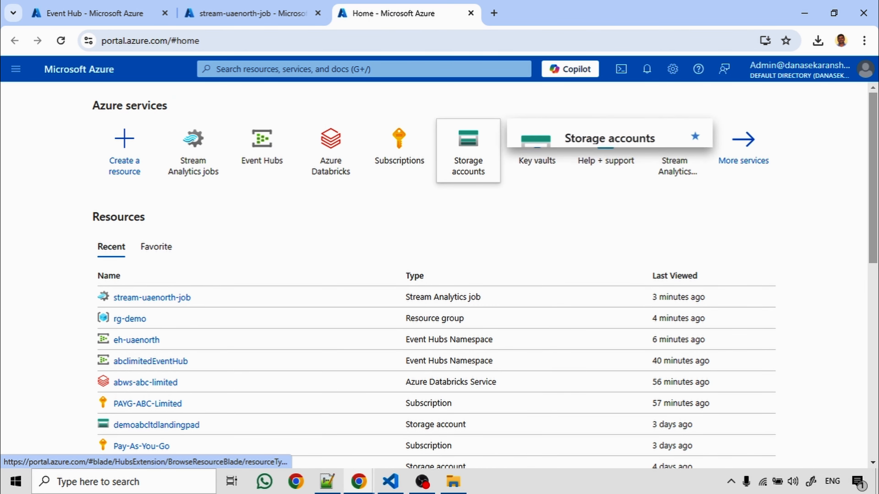
click(468, 149)
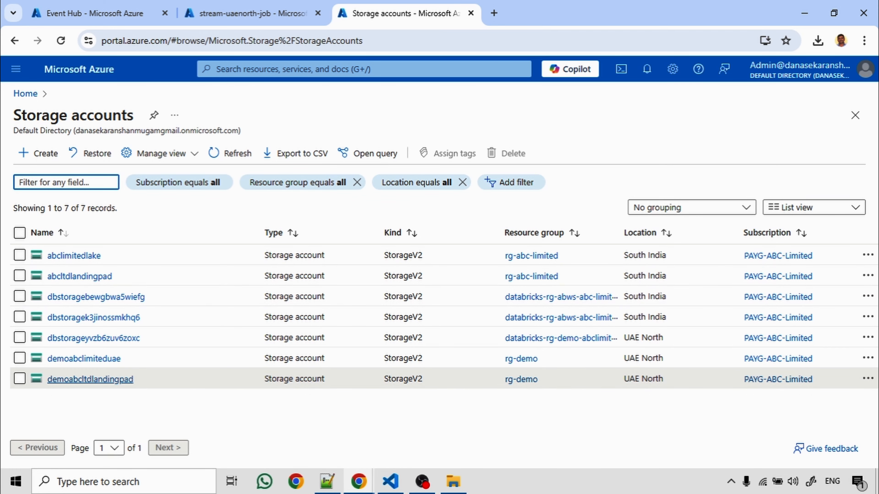
click(90, 379)
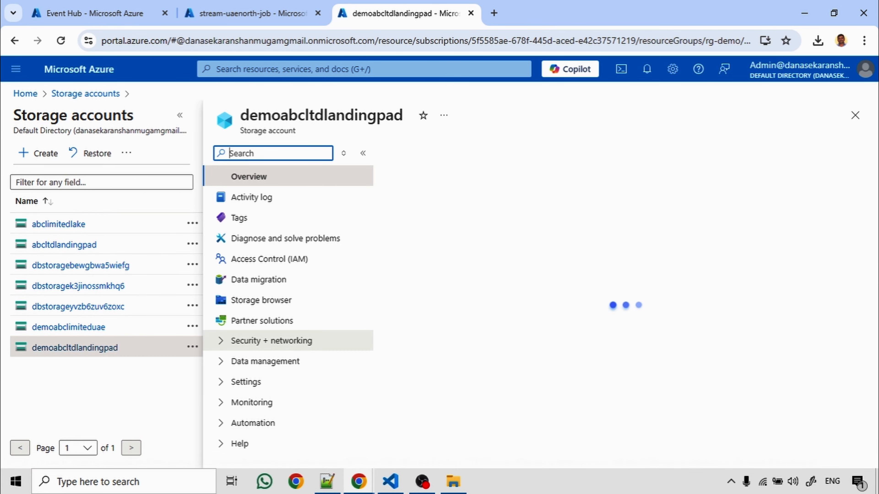
click(266, 403)
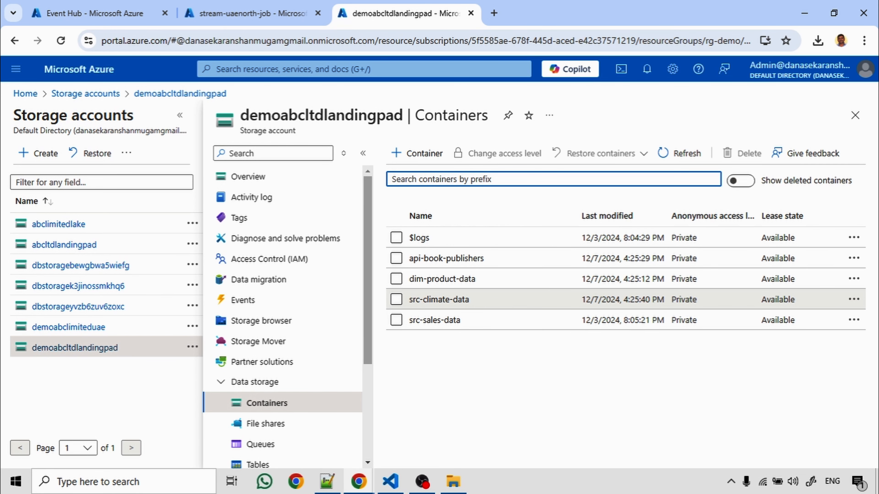
click(439, 299)
- Return to the outputs of stream-uaenorth-job and start a new Blob storage/ADLS Gen2 output
click(253, 13)
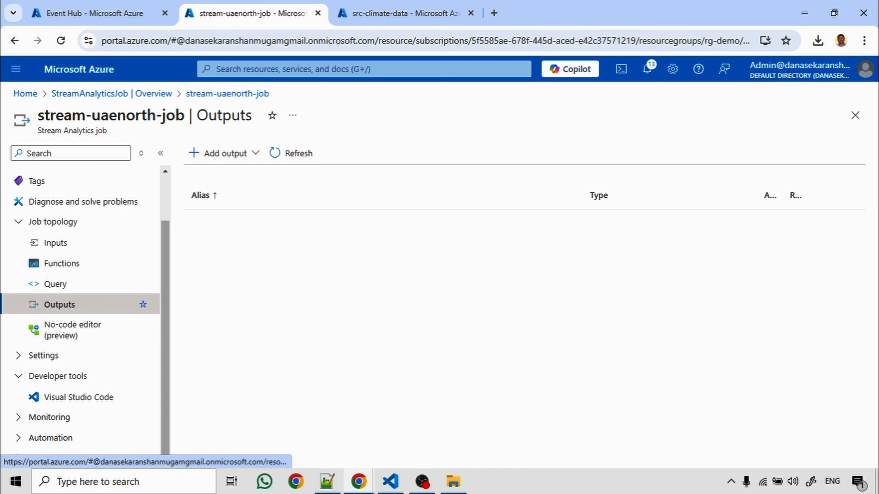
click(224, 153)
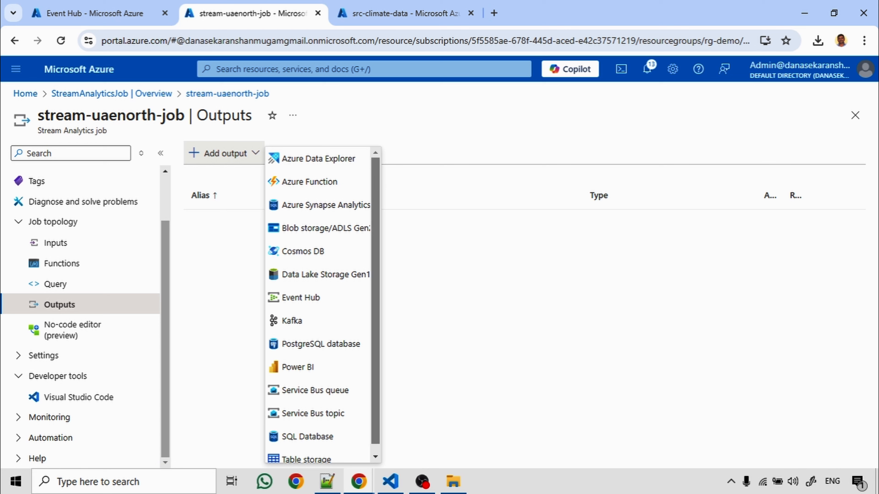
scroll(318, 305, down, 1)
scroll(322, 242, up, 1)
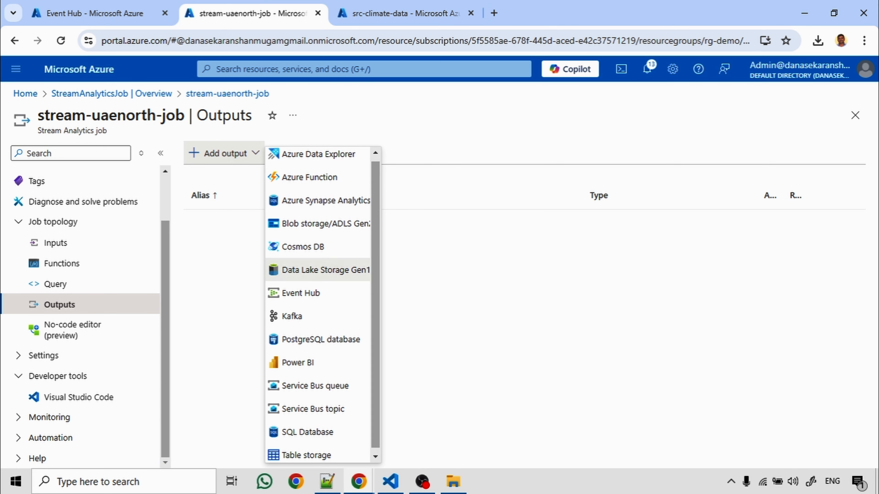
click(322, 223)
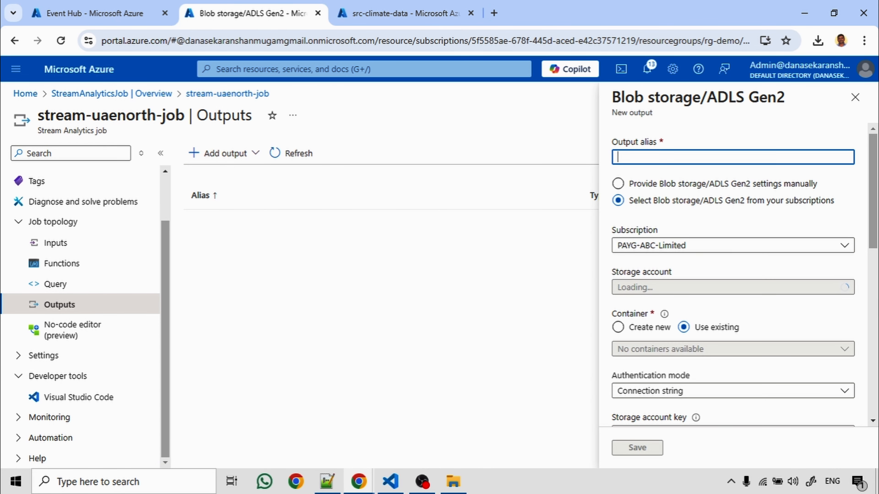
- Set the new output's alias to uaelandingpad
text(datalake)
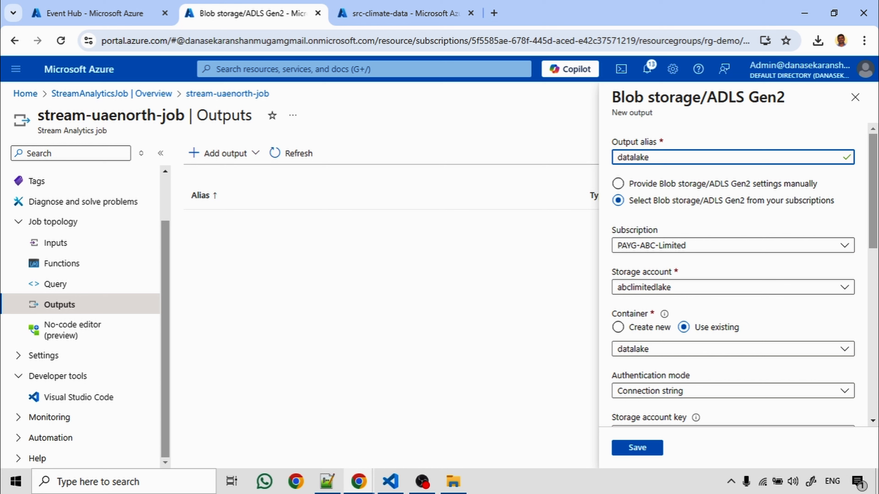
key(BackSpace)
key(BackSpace)
key(BackSpace)
key(BackSpace)
key(BackSpace)
key(BackSpace)
key(BackSpace)
key(BackSpace)
text(land)
text(ingpa)
text(d)
text(uae)
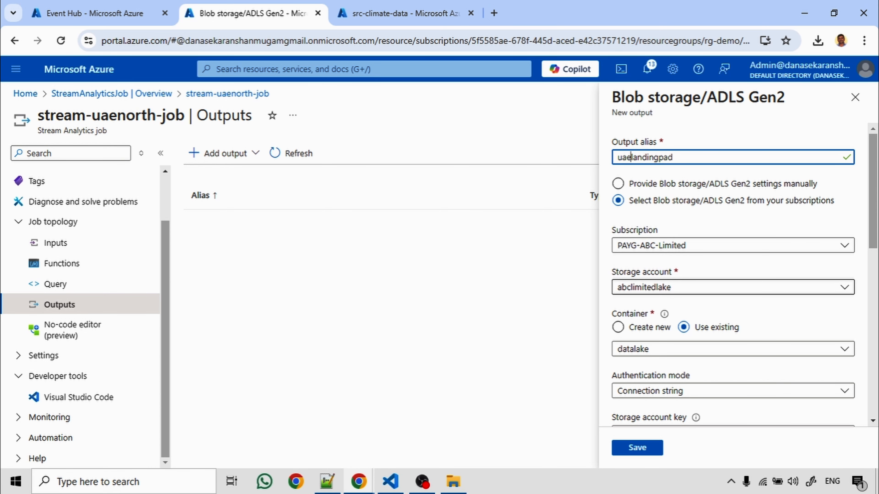
- Select demoabcltdlandingpad as the output's storage account
click(733, 287)
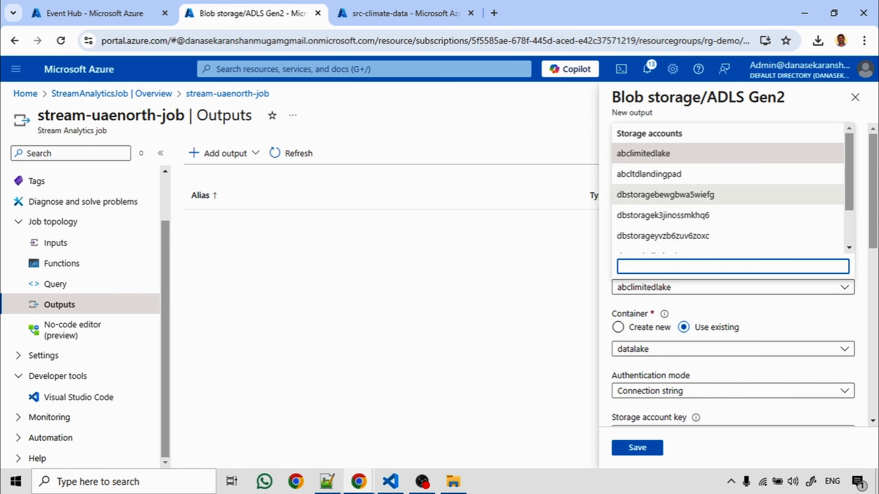
click(733, 287)
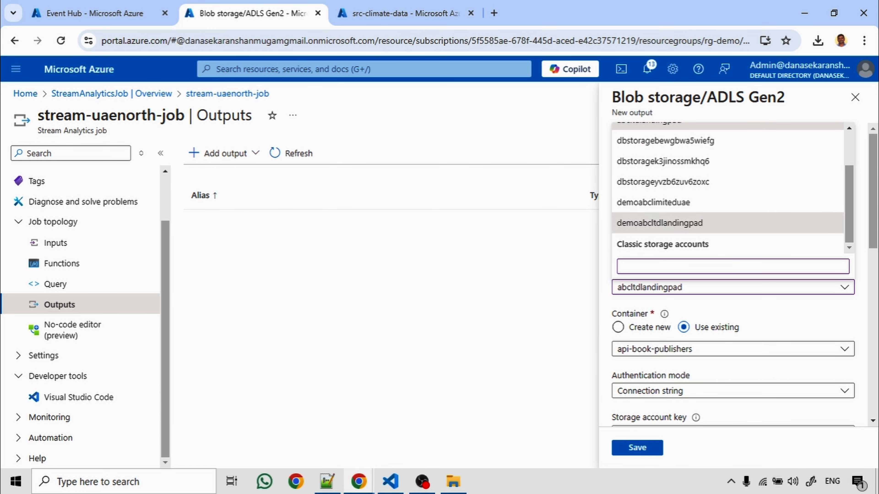
click(660, 223)
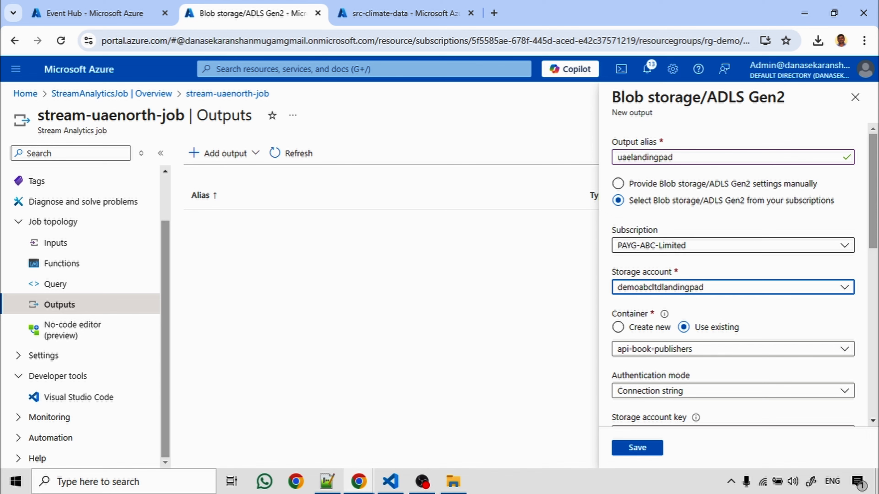
scroll(733, 274, down, 2)
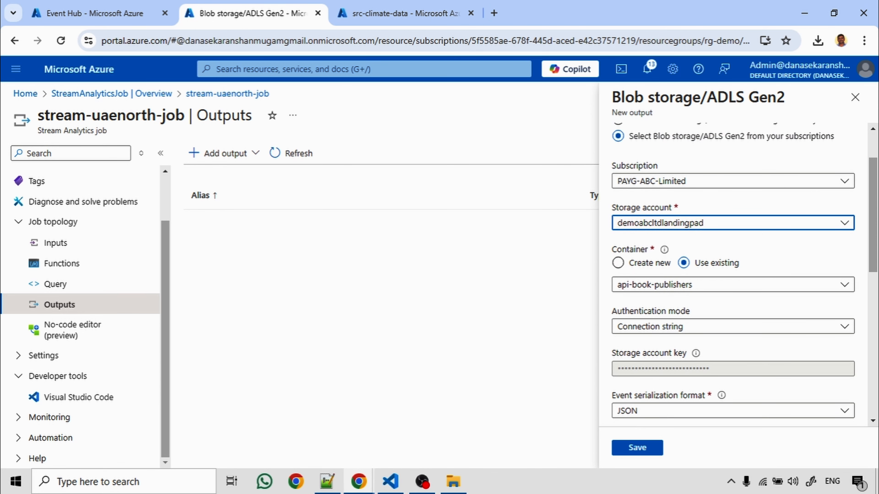
scroll(733, 273, down, 2)
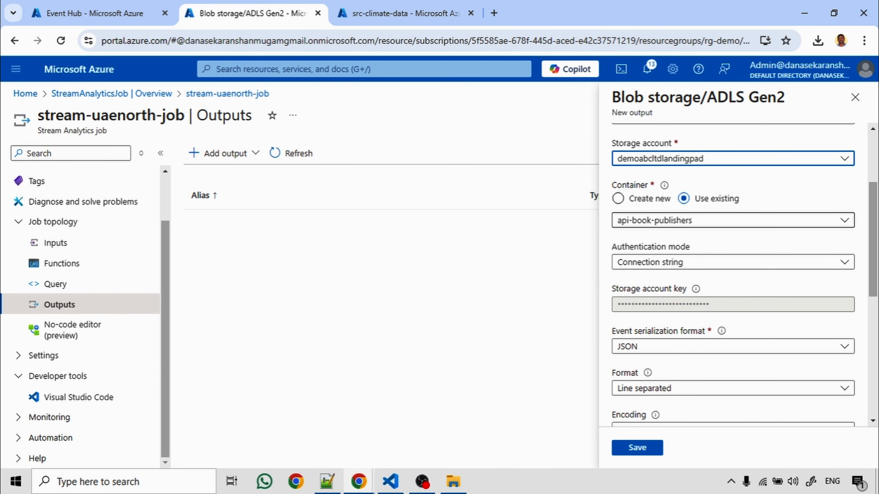
- Choose the existing src-climate-data container for the output and review the remaining output settings
click(732, 220)
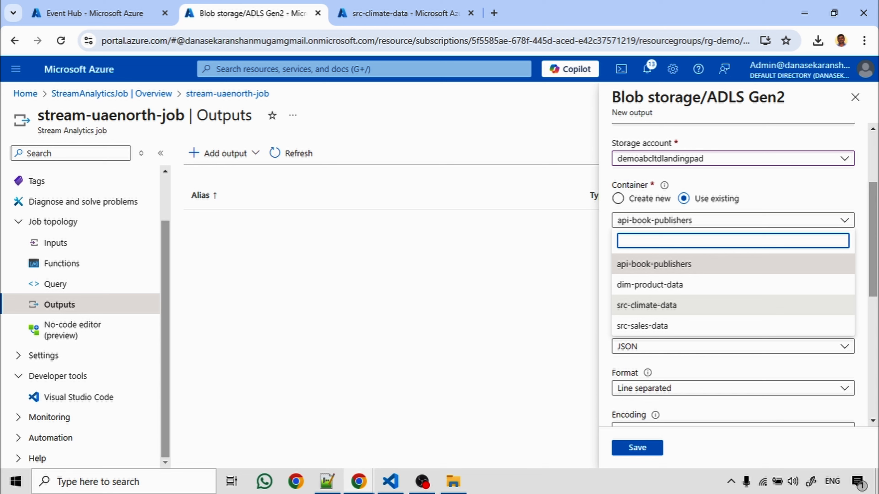
click(646, 305)
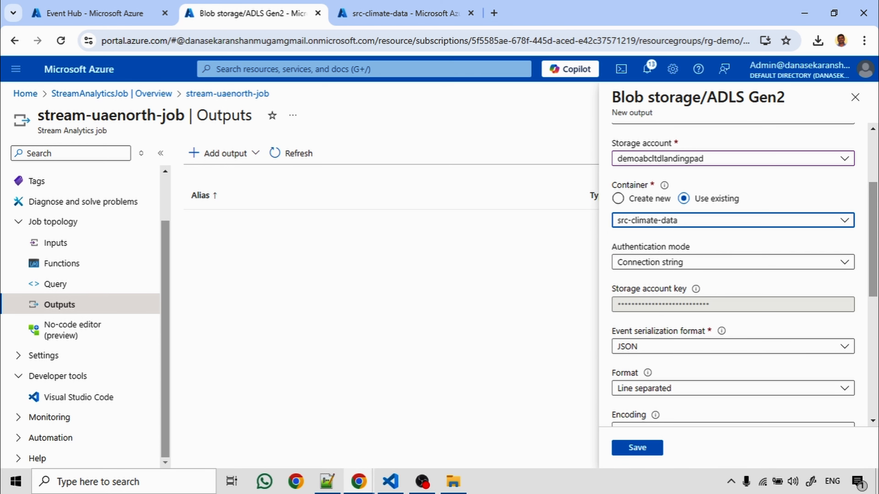
scroll(732, 277, down, 4)
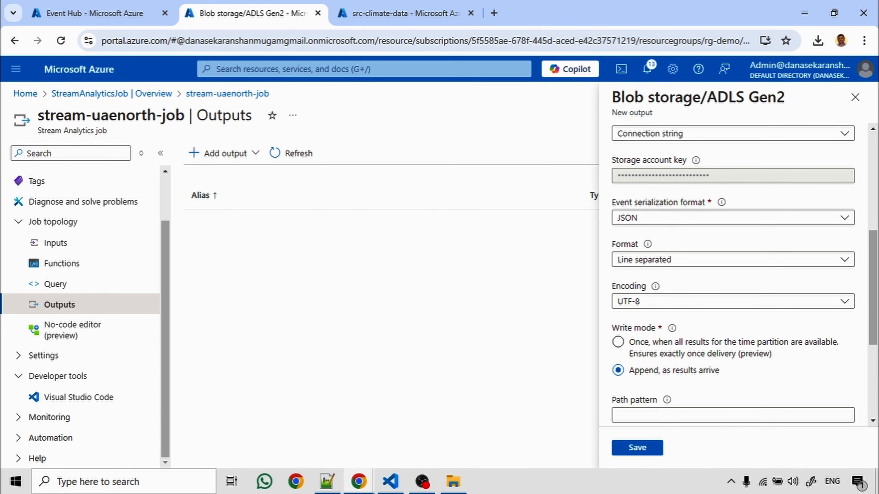
scroll(733, 277, down, 2)
scroll(732, 277, up, 2)
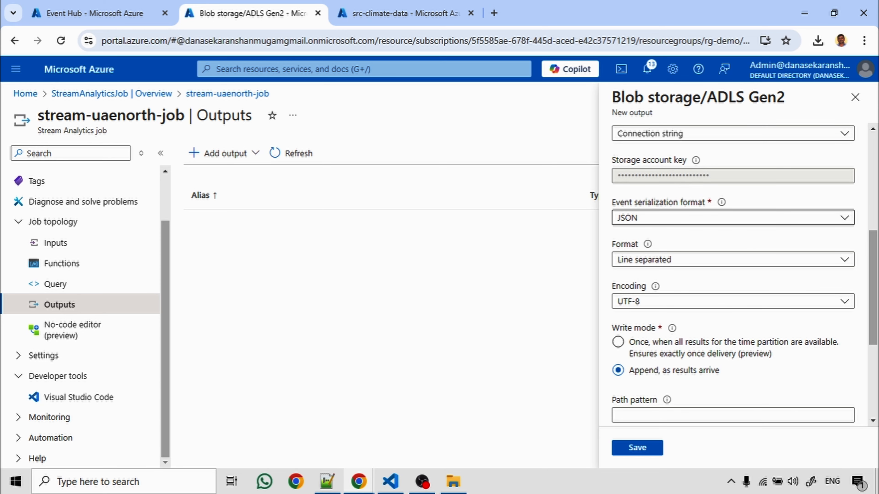
- Choose JSON as the event serialization format, save the output, and test the uaelandingpad connection
click(727, 217)
click(626, 234)
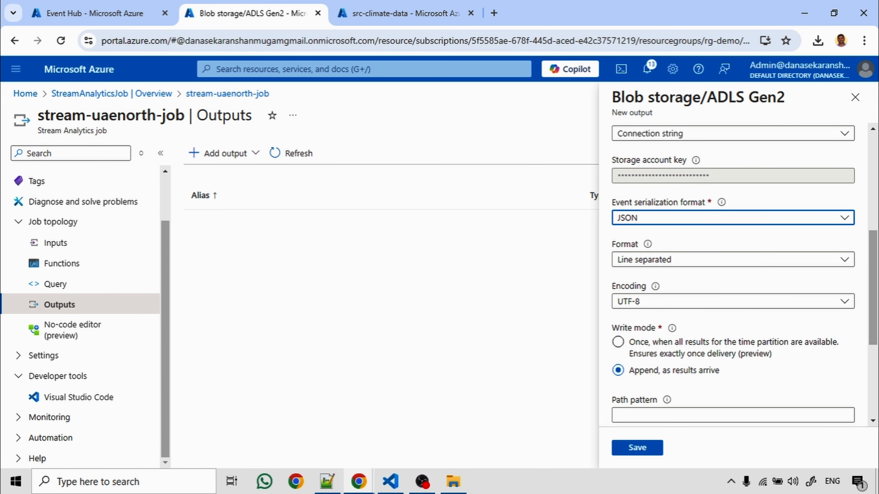
click(637, 447)
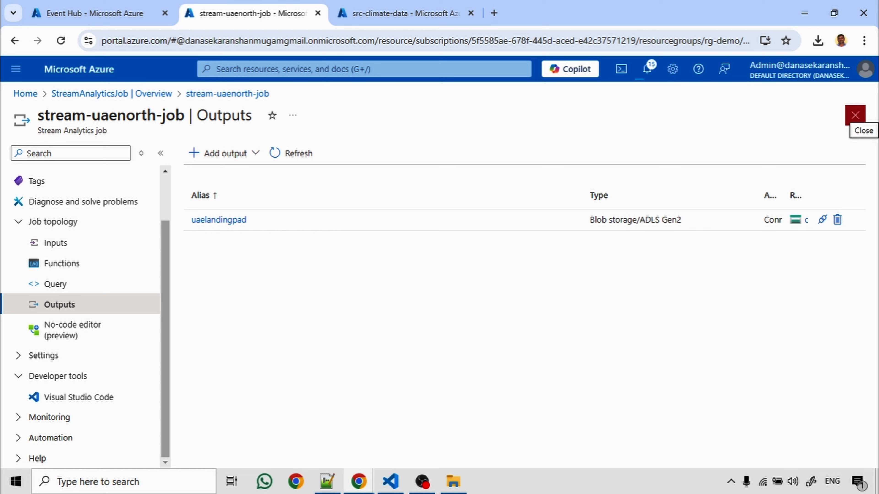
click(822, 220)
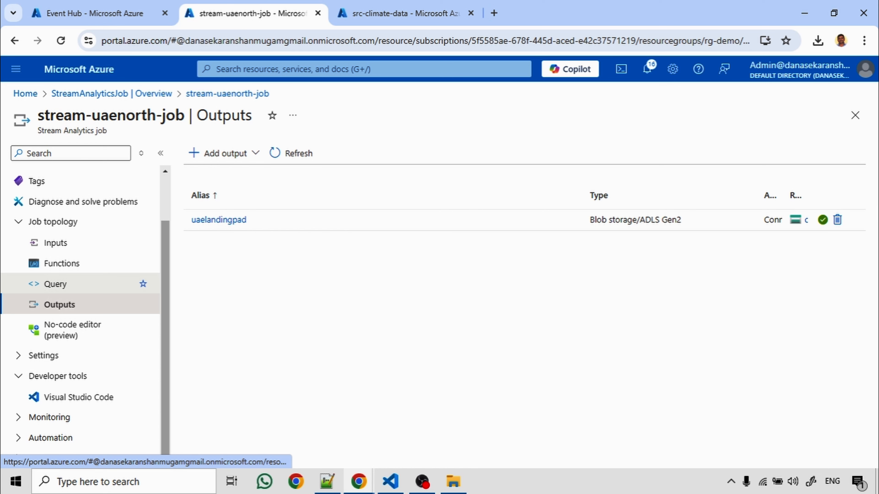
- Open the job's query, dismiss the welcome tour, examine the SELECT, INTO and FROM clauses, and close the query page
click(55, 284)
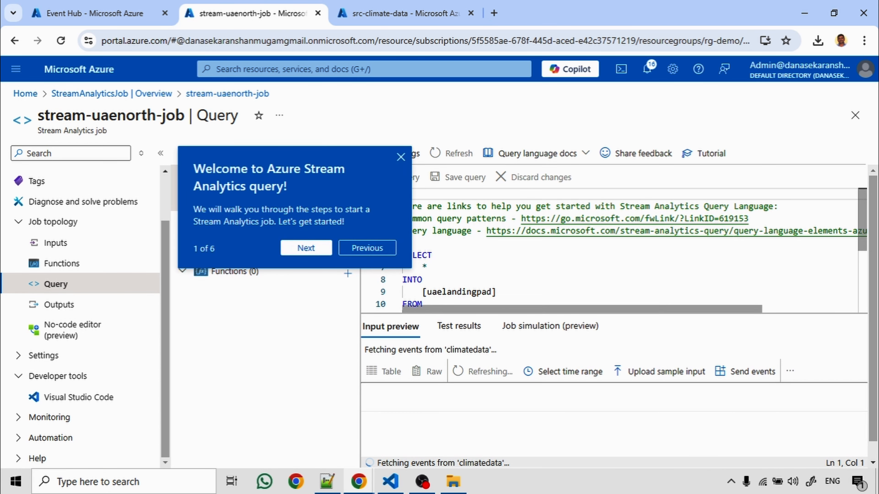
click(401, 156)
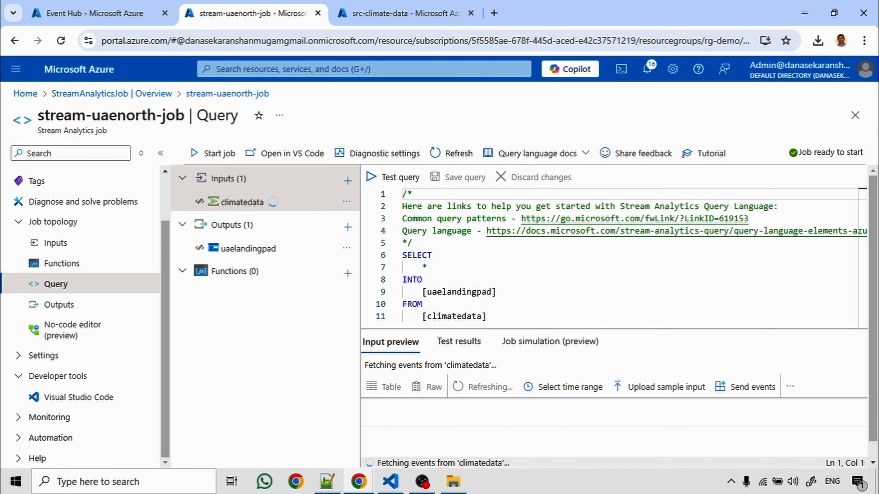
drag(486, 316, 402, 255)
click(426, 267)
click(496, 292)
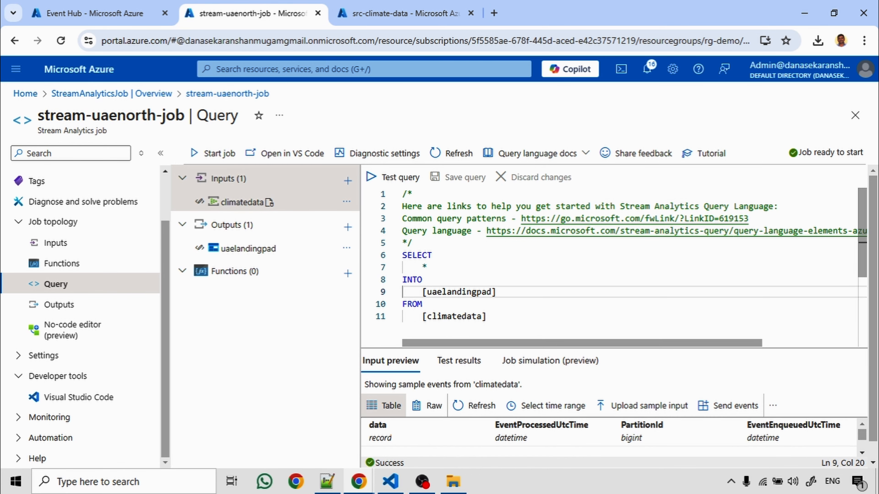
drag(486, 316, 402, 304)
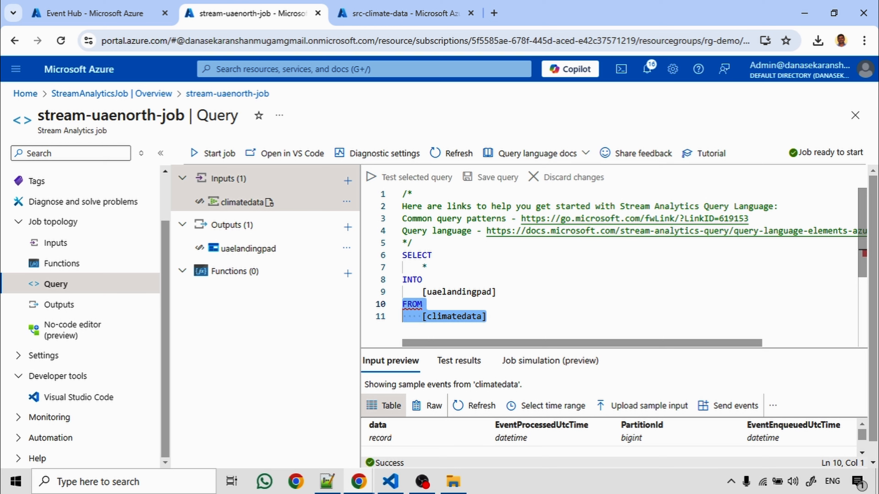
drag(495, 292, 402, 255)
click(518, 280)
click(855, 116)
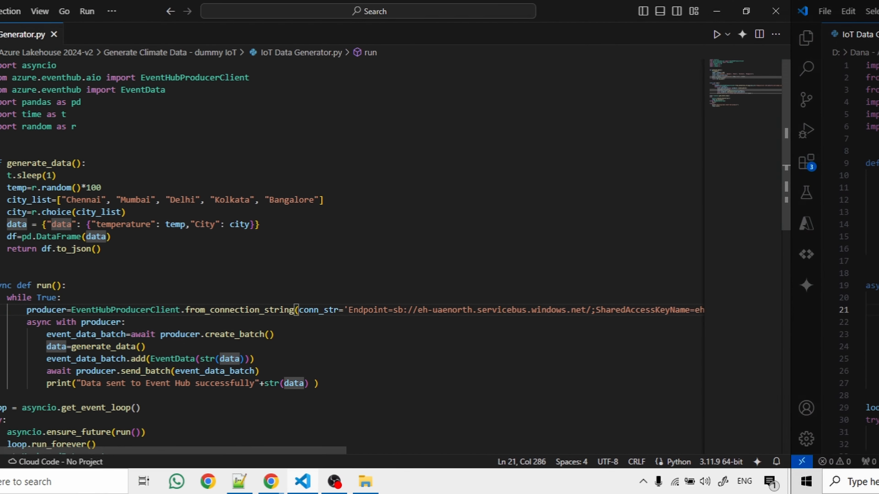
- Switch to Visual Studio Code and run IoT Data Generator.py
click(66, 115)
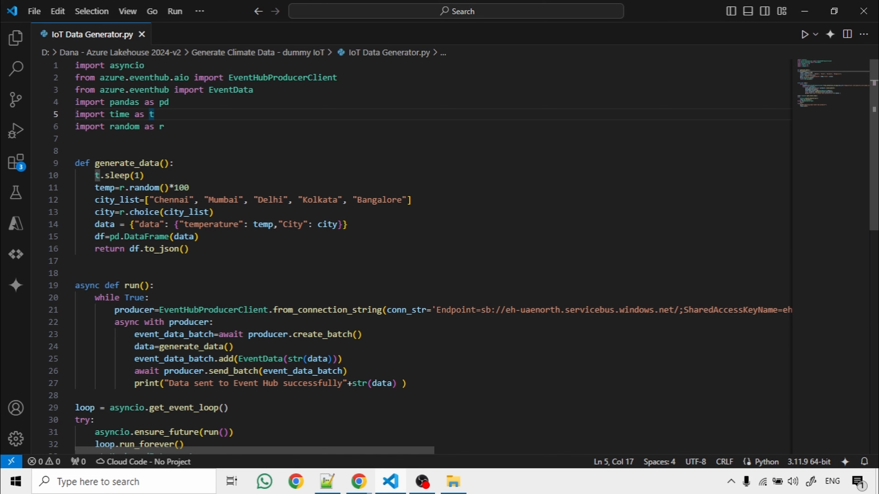
click(805, 34)
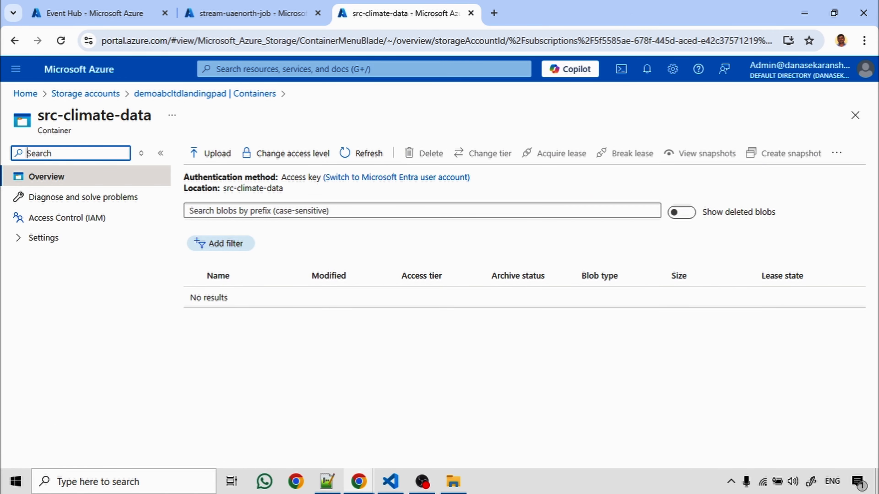
- Refresh the src-climate-data container in the Azure portal and widen the Name column to read the full blob name
click(362, 153)
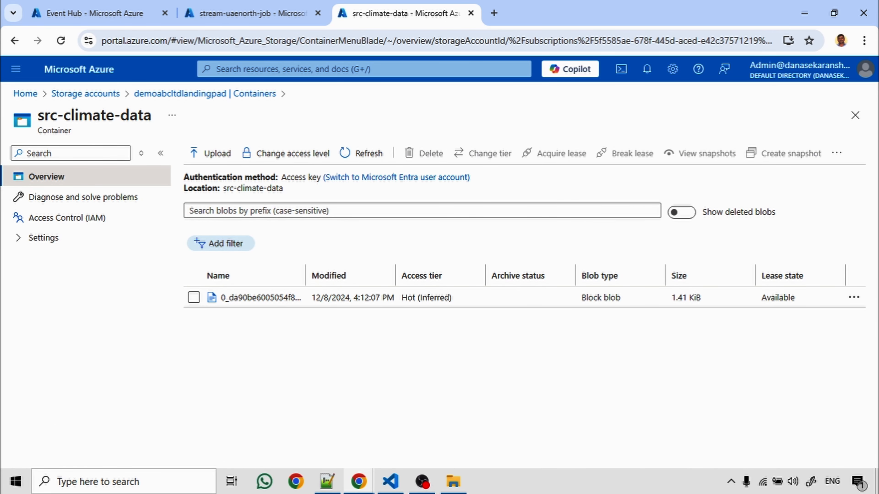
drag(305, 276, 454, 276)
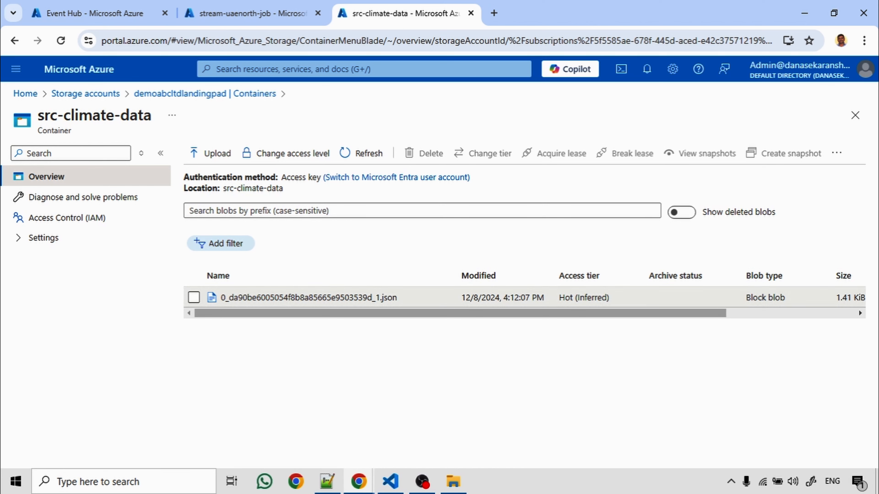
- Refresh the climatedata input preview in the job's query, and open the contents of the JSON blob in src-climate-data
key(ctrl+shift+Tab)
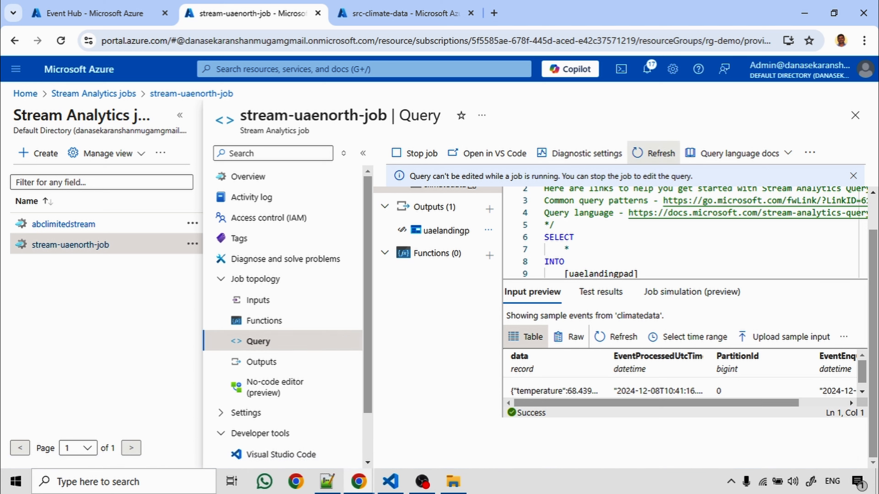
click(862, 392)
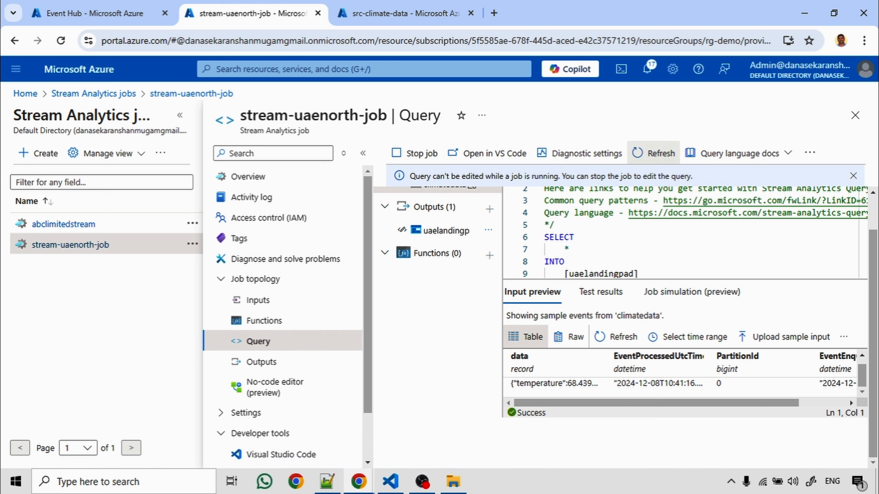
click(616, 337)
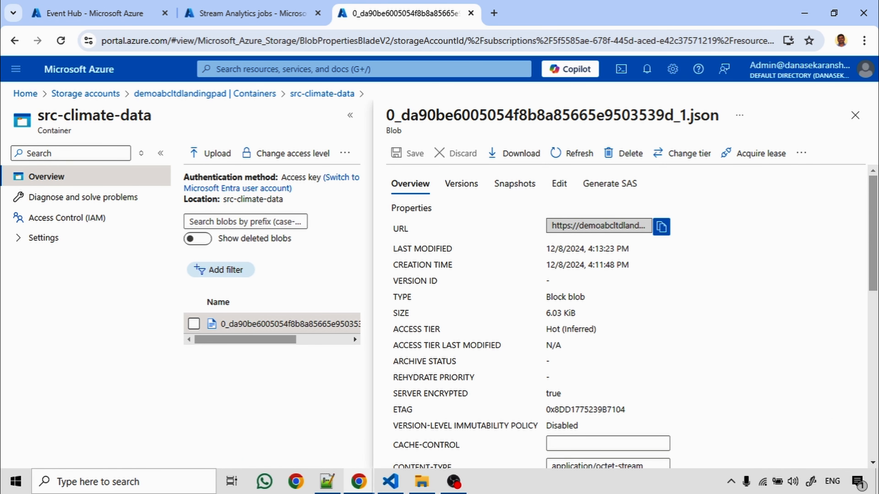
click(559, 184)
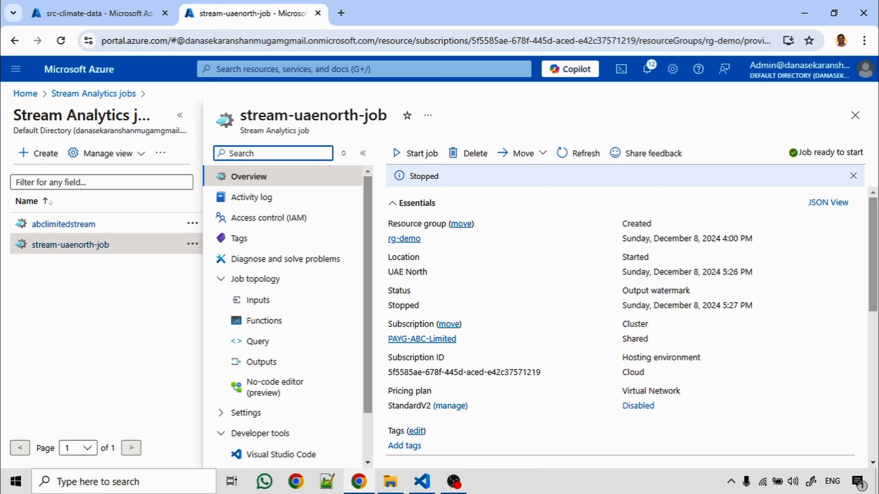
- Open the uaelandingpad output of stream-uaenorth-job and set its path pattern to {date}{time}
click(254, 362)
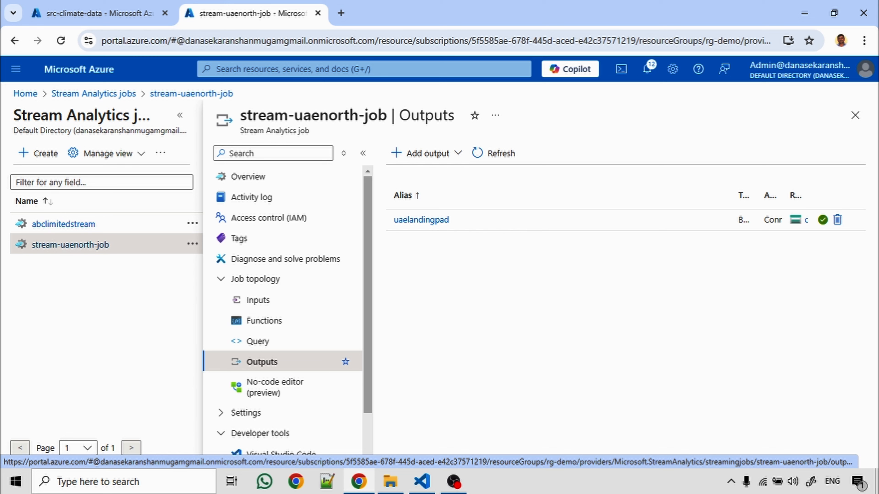
click(421, 220)
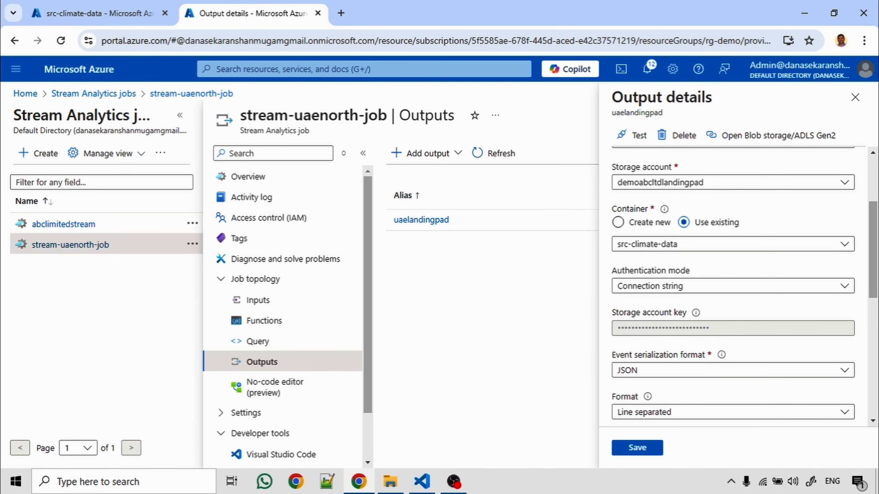
scroll(733, 287, down, 5)
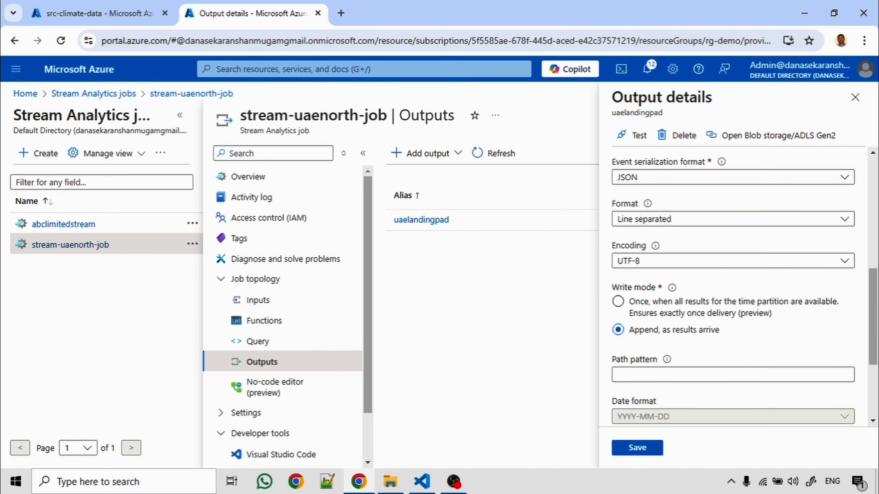
scroll(732, 287, down, 3)
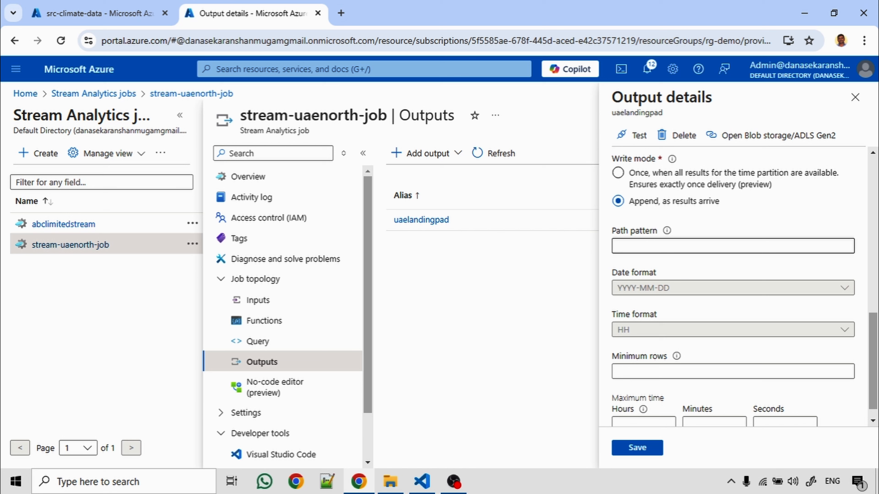
click(733, 246)
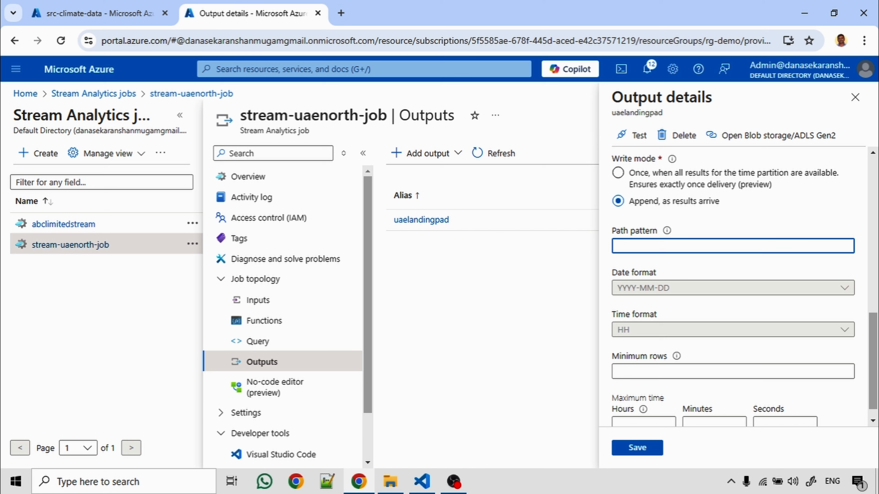
text({date})
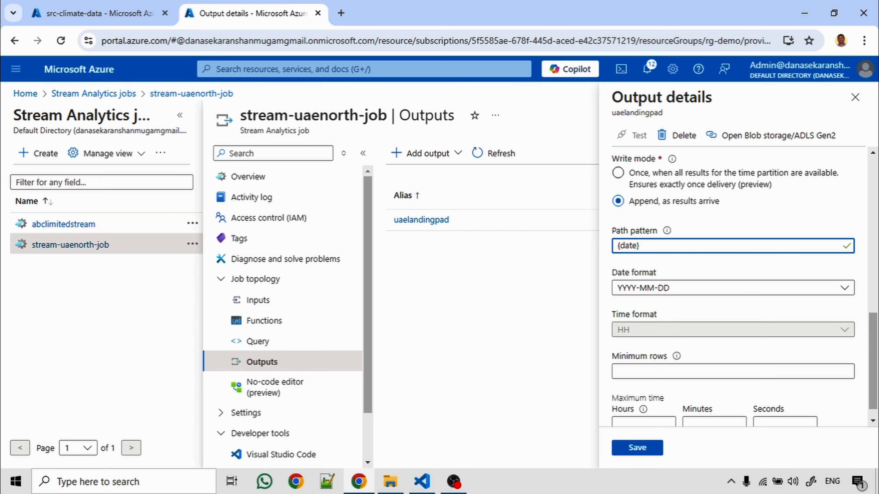
text({time})
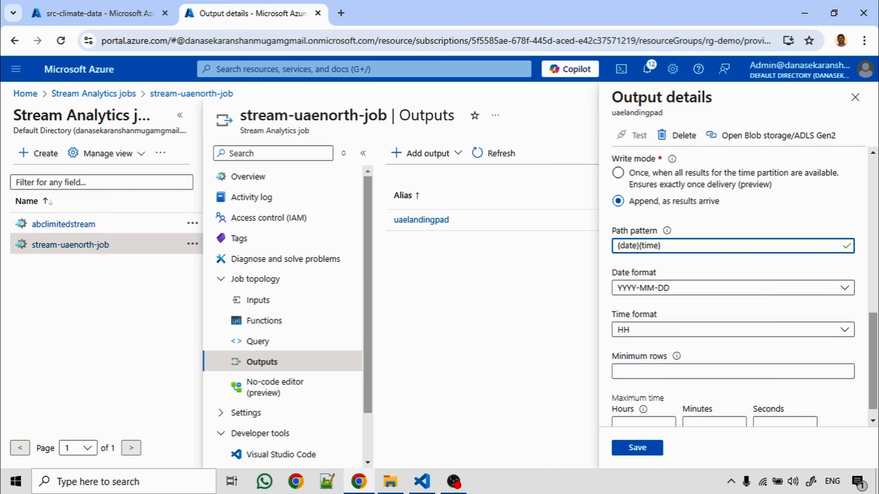
- Set the output's date format to YYYY/MM/DD and its time format to HH/mm
click(739, 265)
drag(618, 314, 649, 314)
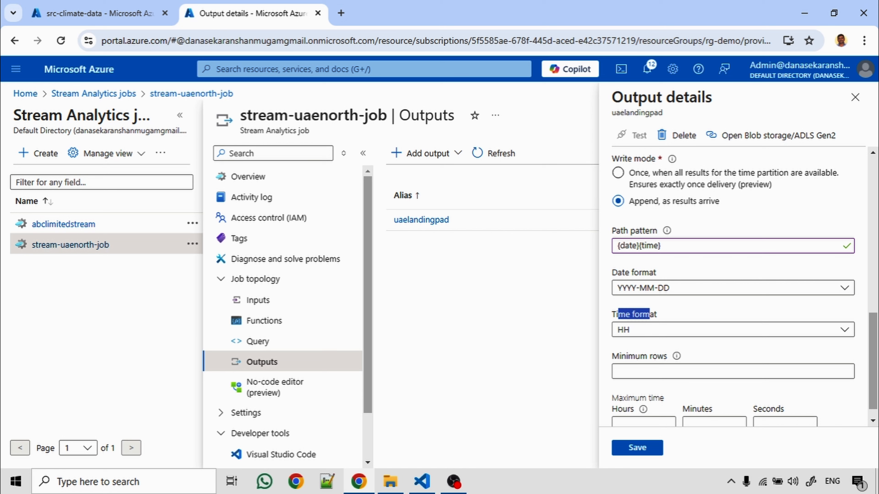
click(652, 314)
click(727, 287)
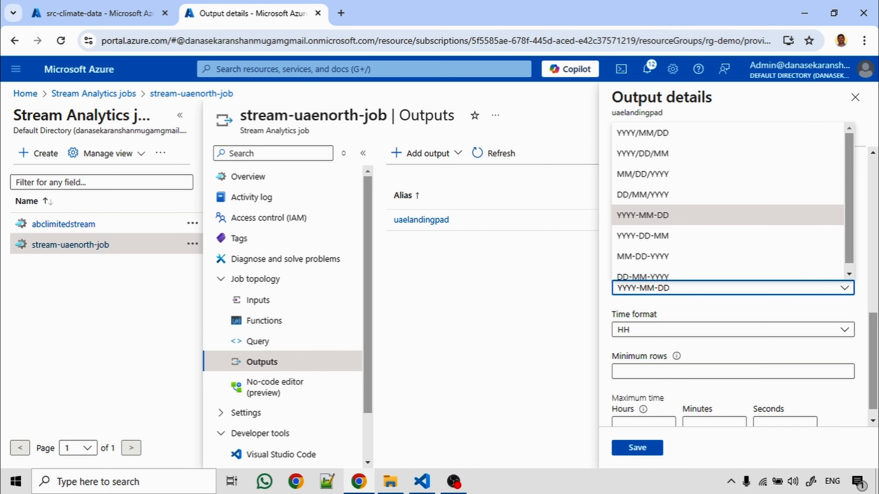
click(675, 134)
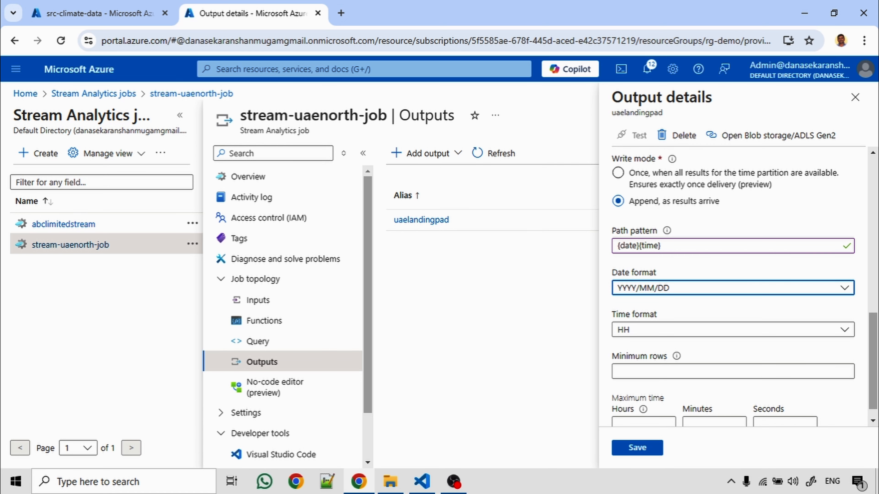
click(732, 330)
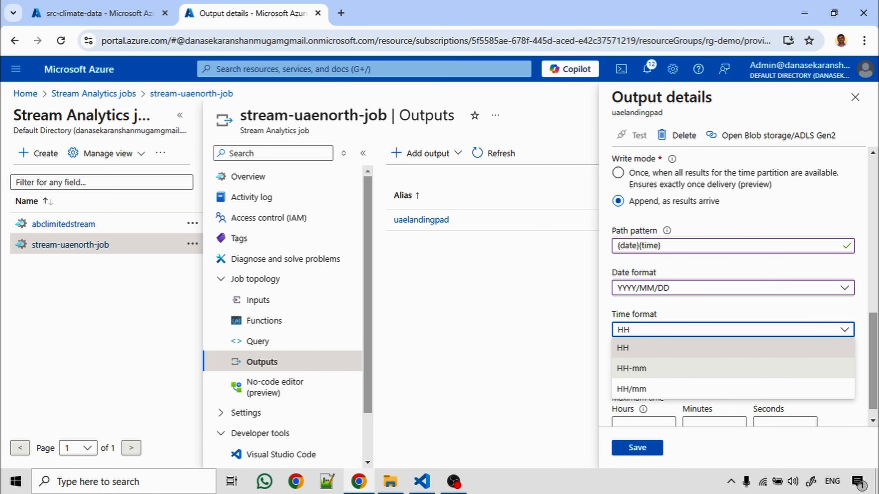
click(631, 389)
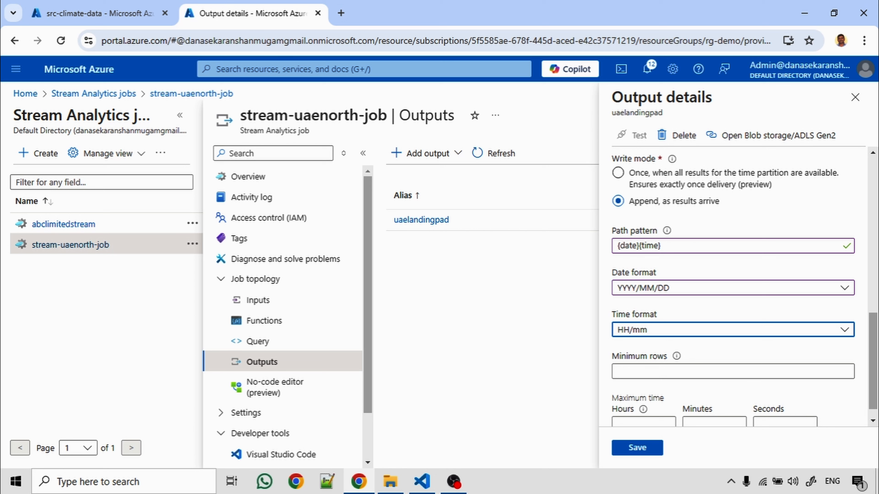
- Save the uaelandingpad output changes and return to the list of Stream Analytics jobs
click(737, 356)
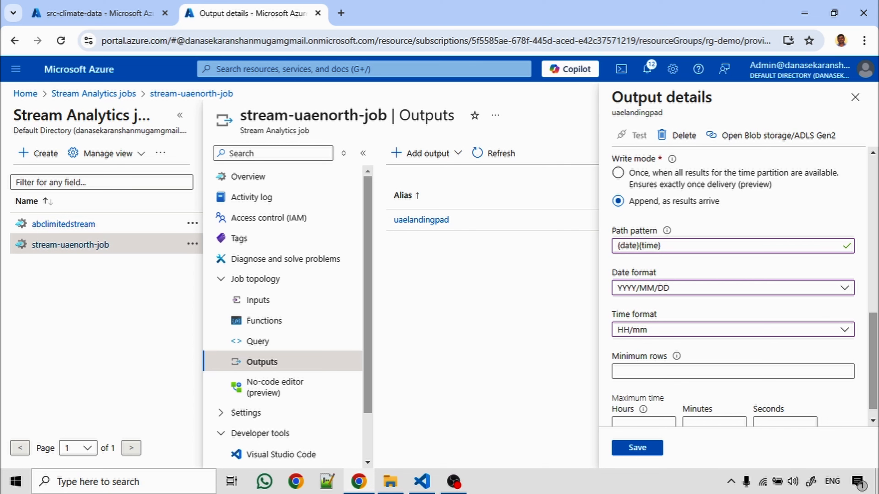
scroll(744, 287, down, 1)
click(636, 447)
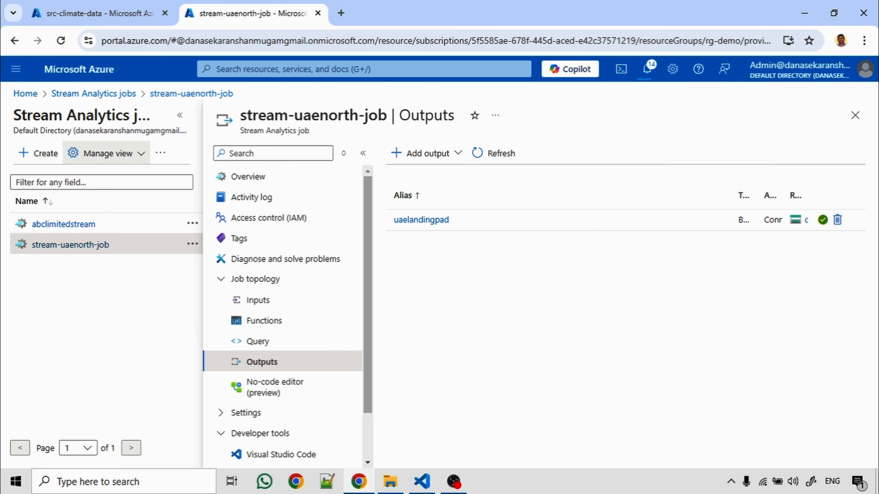
click(93, 93)
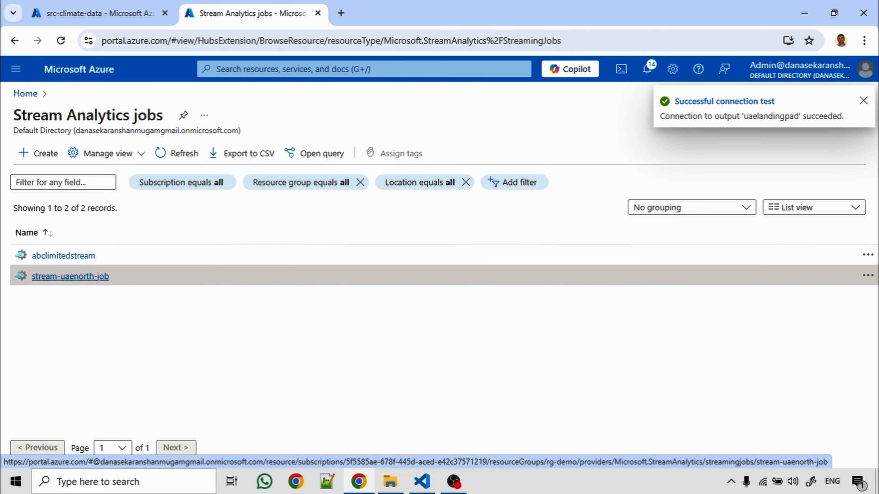
- Open stream-uaenorth-job and start it, and refresh the blob list of the src-climate-data container
click(85, 276)
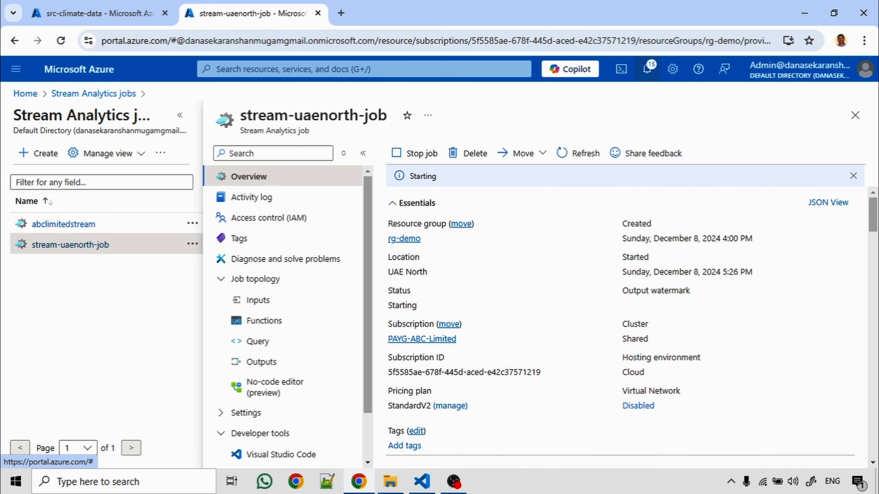
click(100, 13)
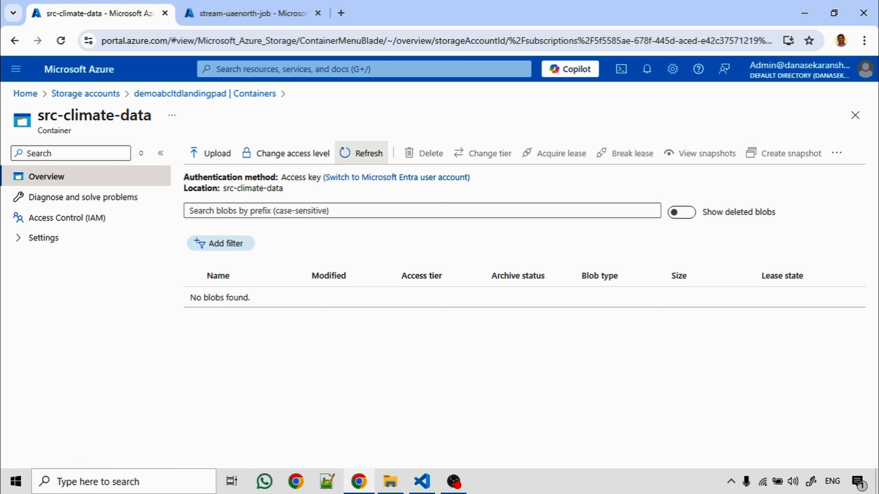
click(361, 153)
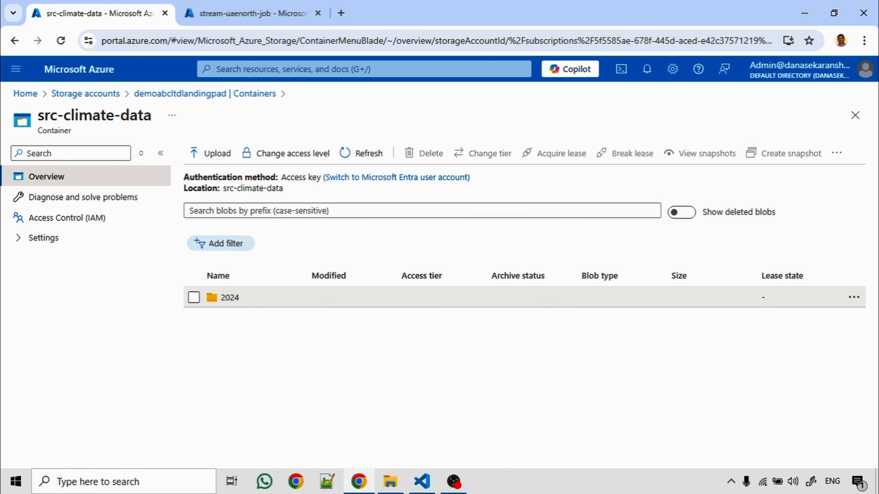
- Browse src-climate-data down to the folder 2024/12/0812/00 and open the contents of the blob stored there
click(230, 297)
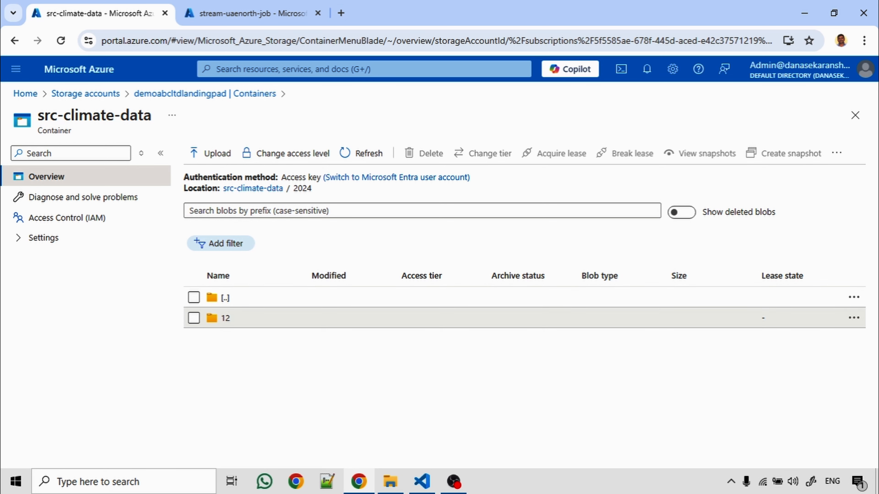
click(225, 318)
click(229, 317)
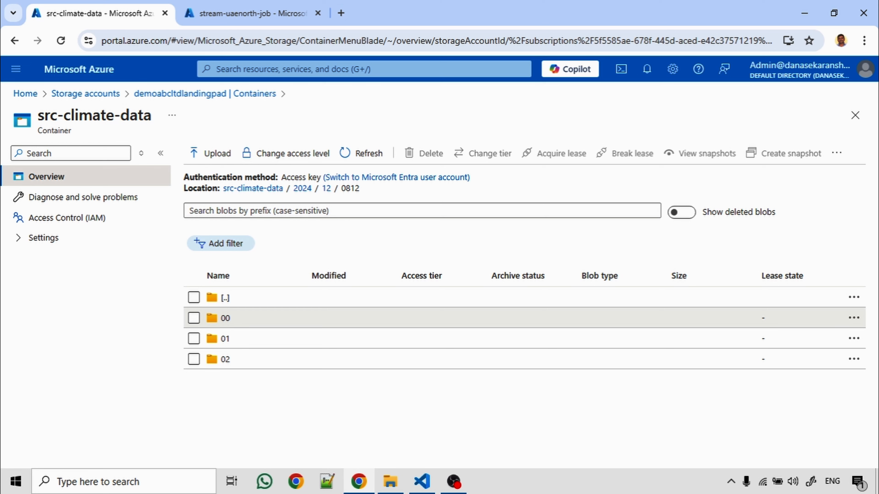
click(225, 318)
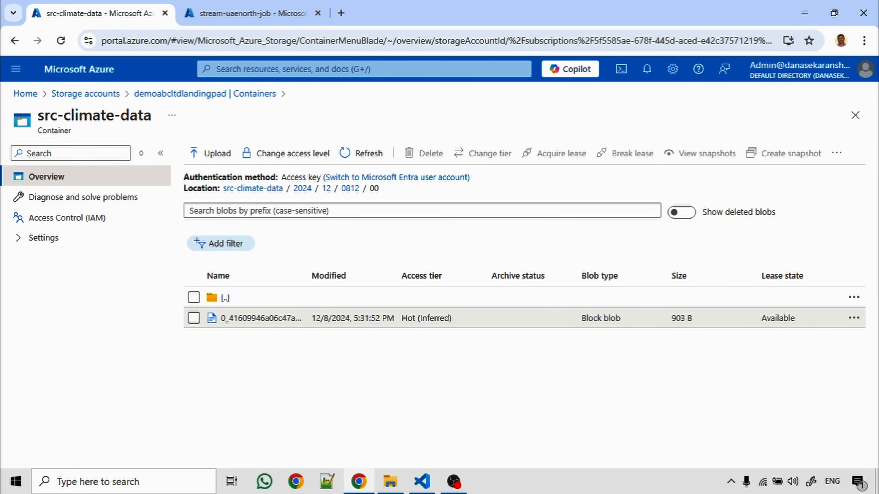
click(229, 318)
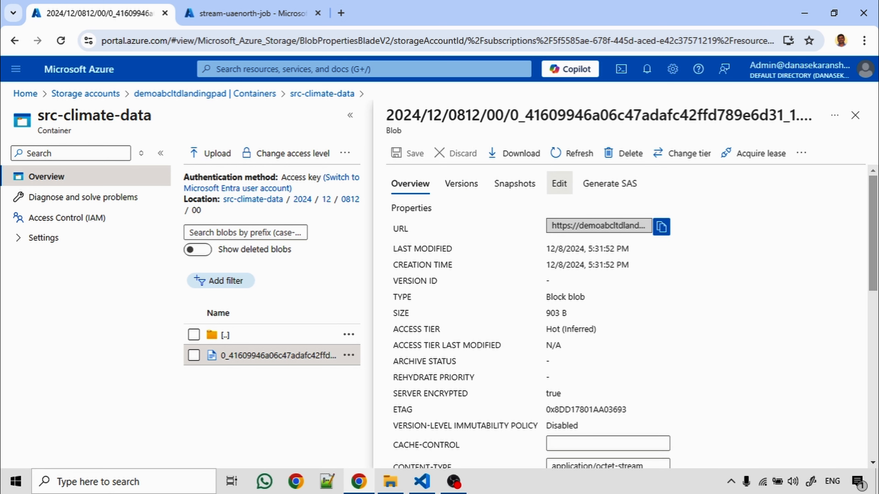
click(559, 184)
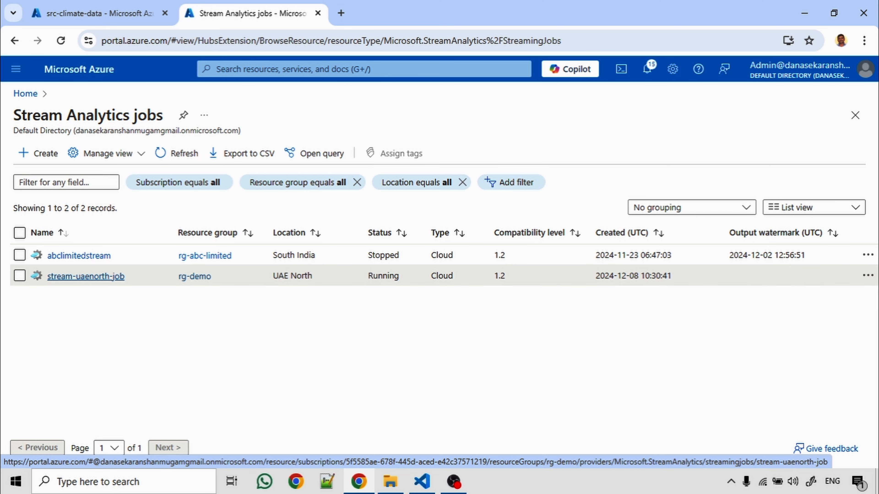
- Stop stream-uaenorth-job and check its status in the list of Stream Analytics jobs
click(86, 276)
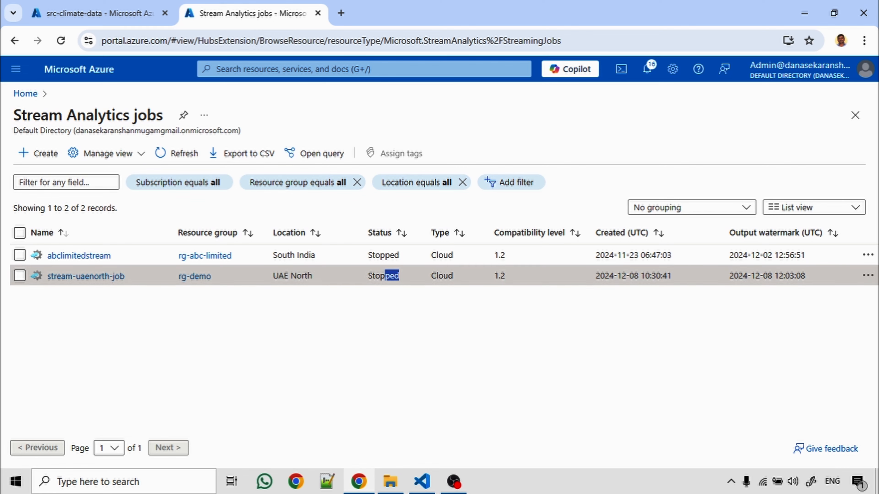
drag(385, 276, 368, 276)
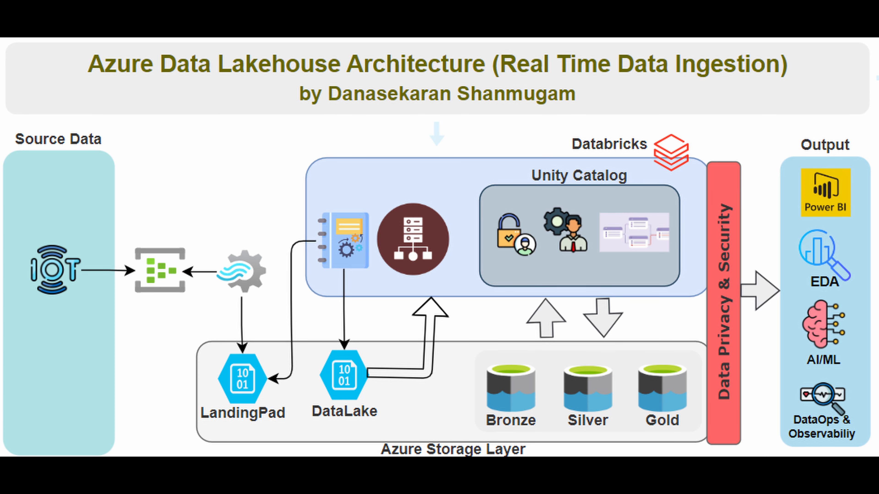